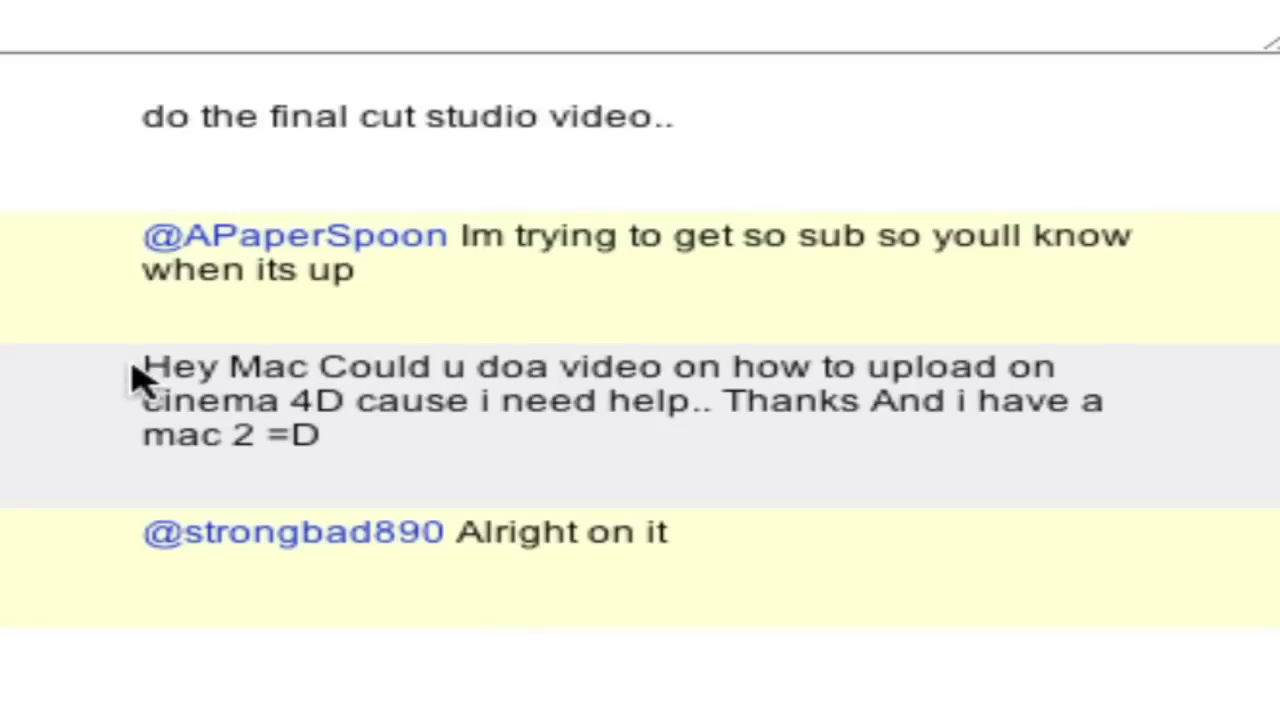
# Highlight the comment requesting a video on uploading with Cinema 4D, then minimise the browser and switch to Cinema 4D
pyautogui.moveTo(138, 368); pyautogui.dragTo(1055, 372)
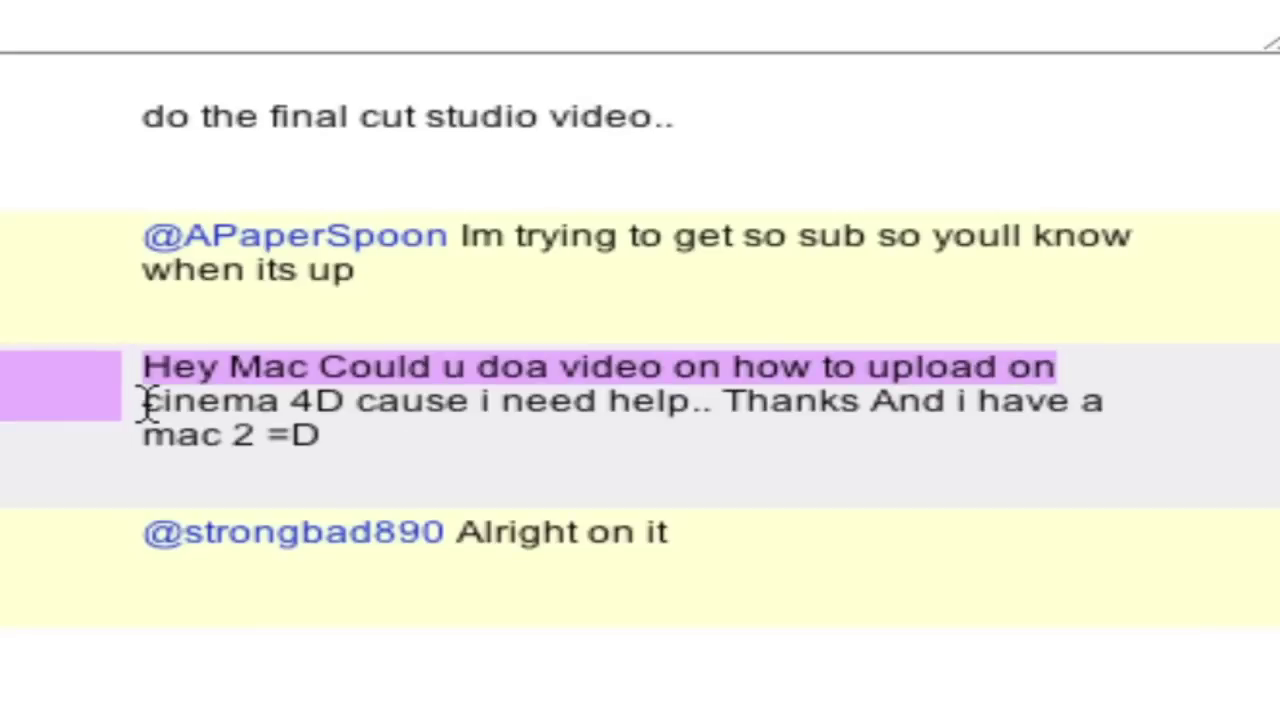
pyautogui.moveTo(145, 405); pyautogui.dragTo(1100, 410)
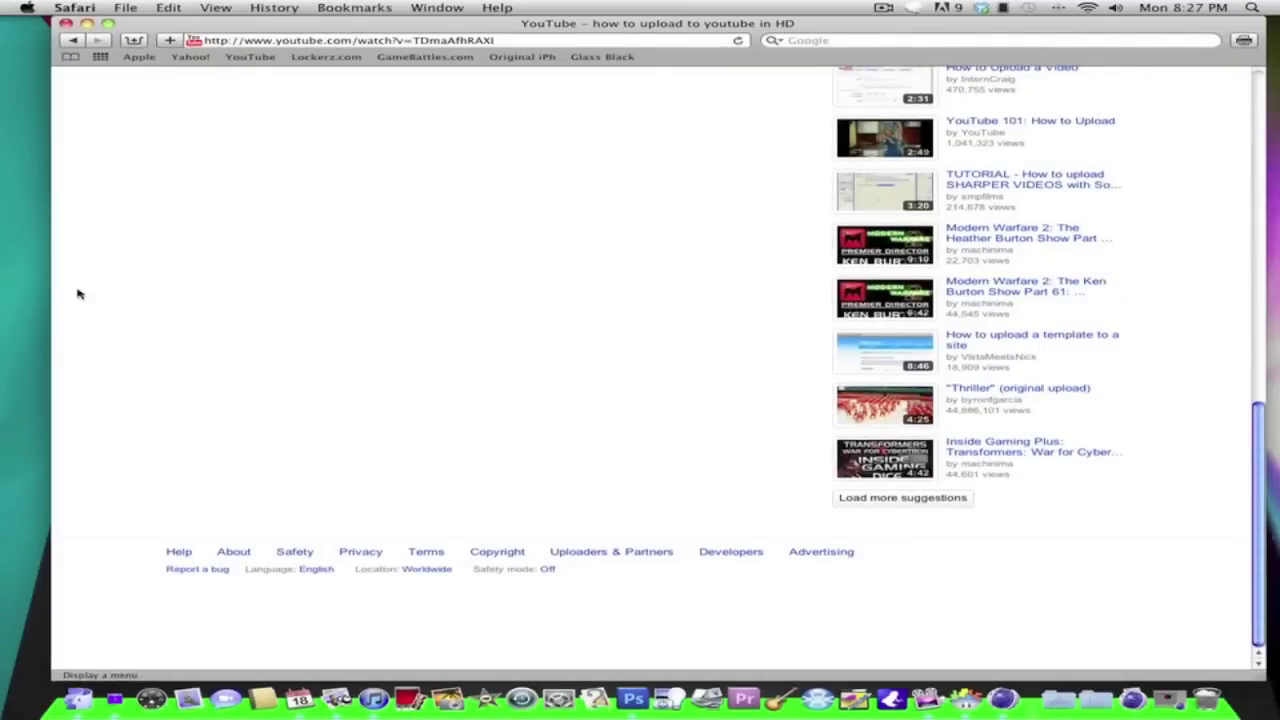
pyautogui.click(87, 23)
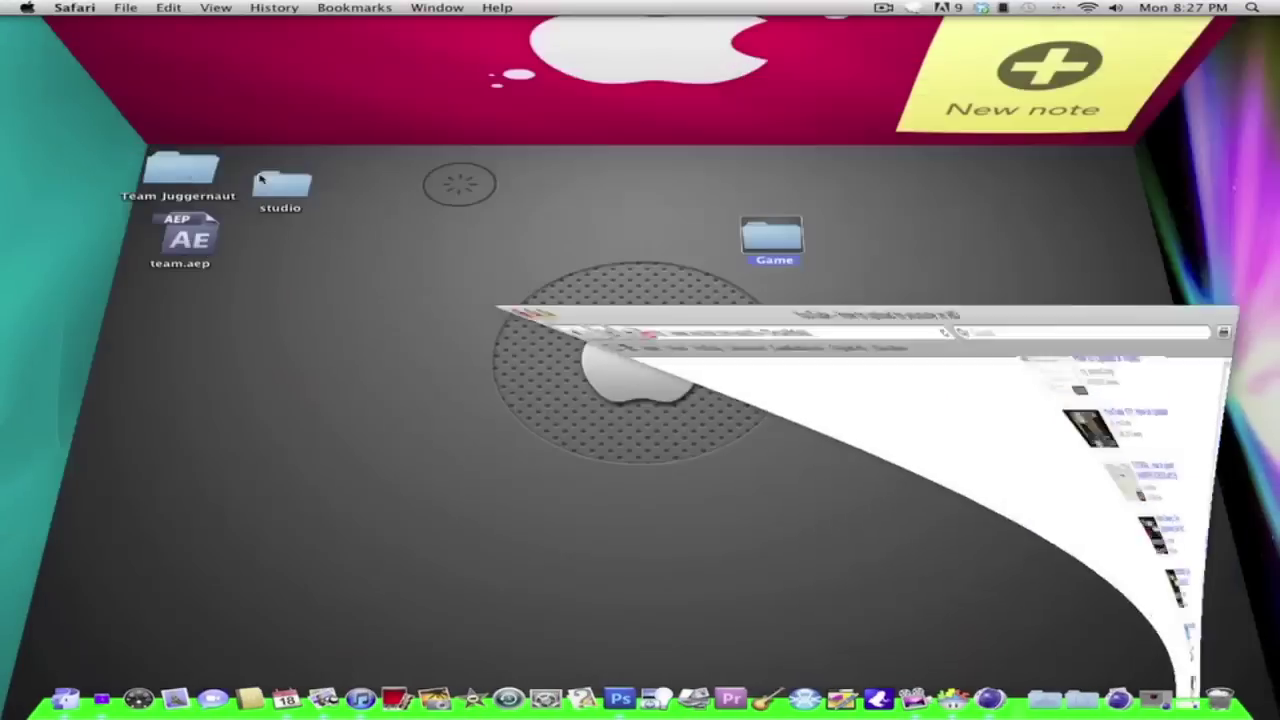
pyautogui.click(986, 700)
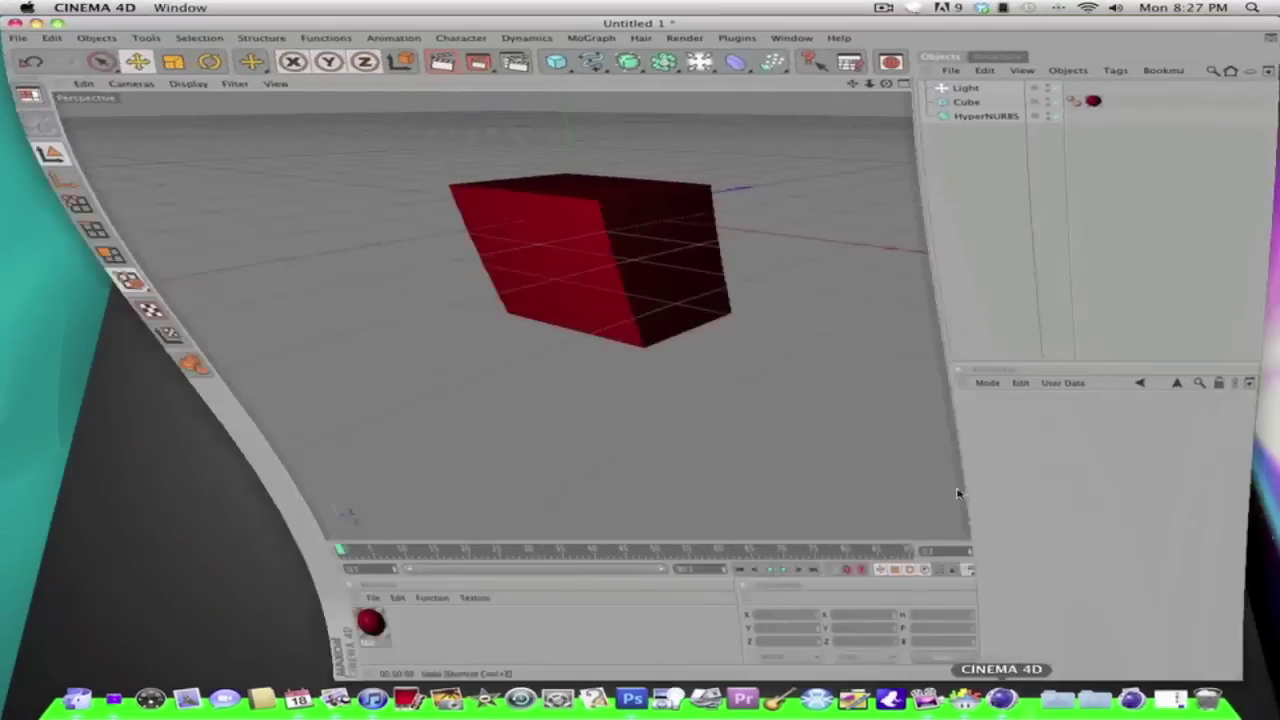
# Preview the red cube's render in the viewport and look over the General and Save pages of the Render Settings
pyautogui.click(449, 65)
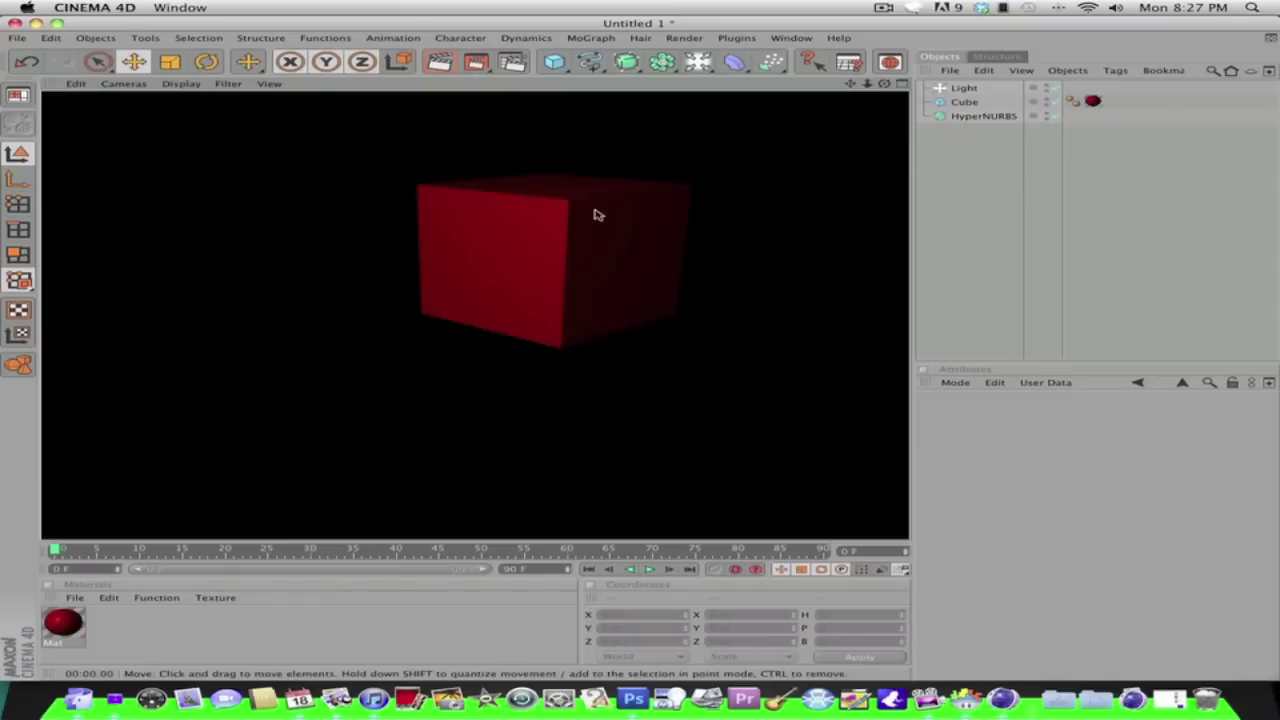
pyautogui.click(578, 196)
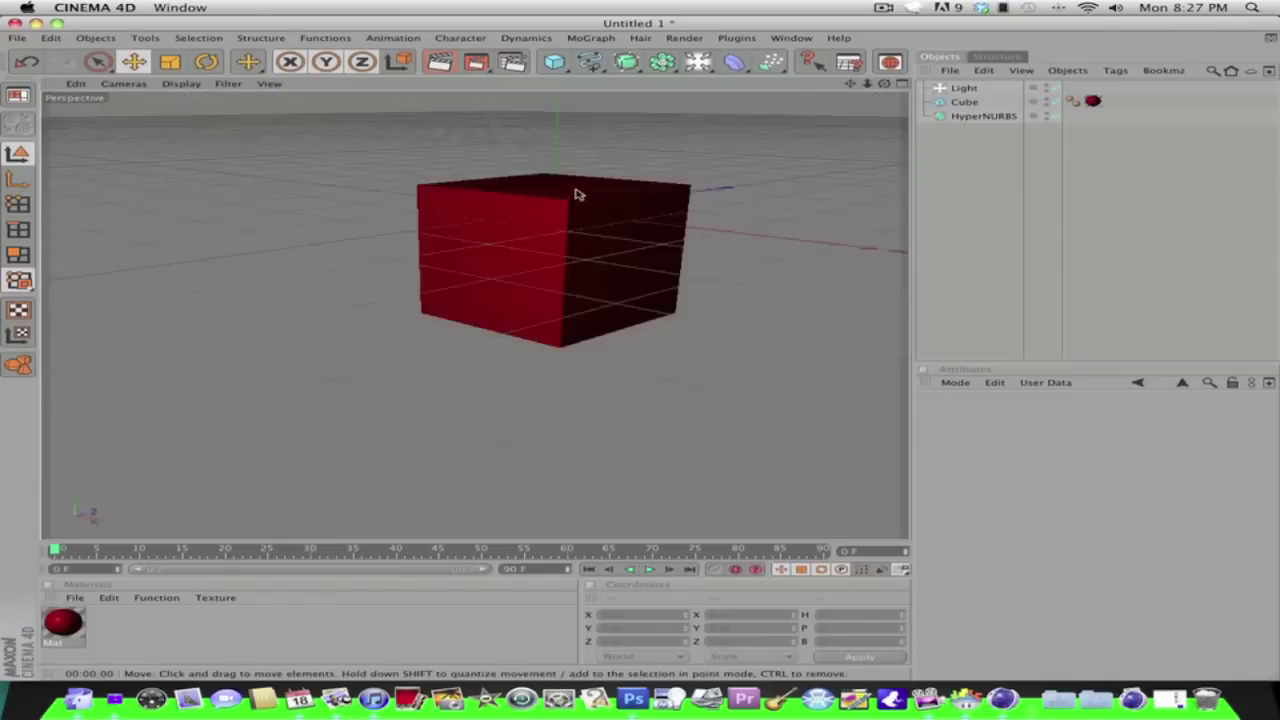
pyautogui.click(516, 62)
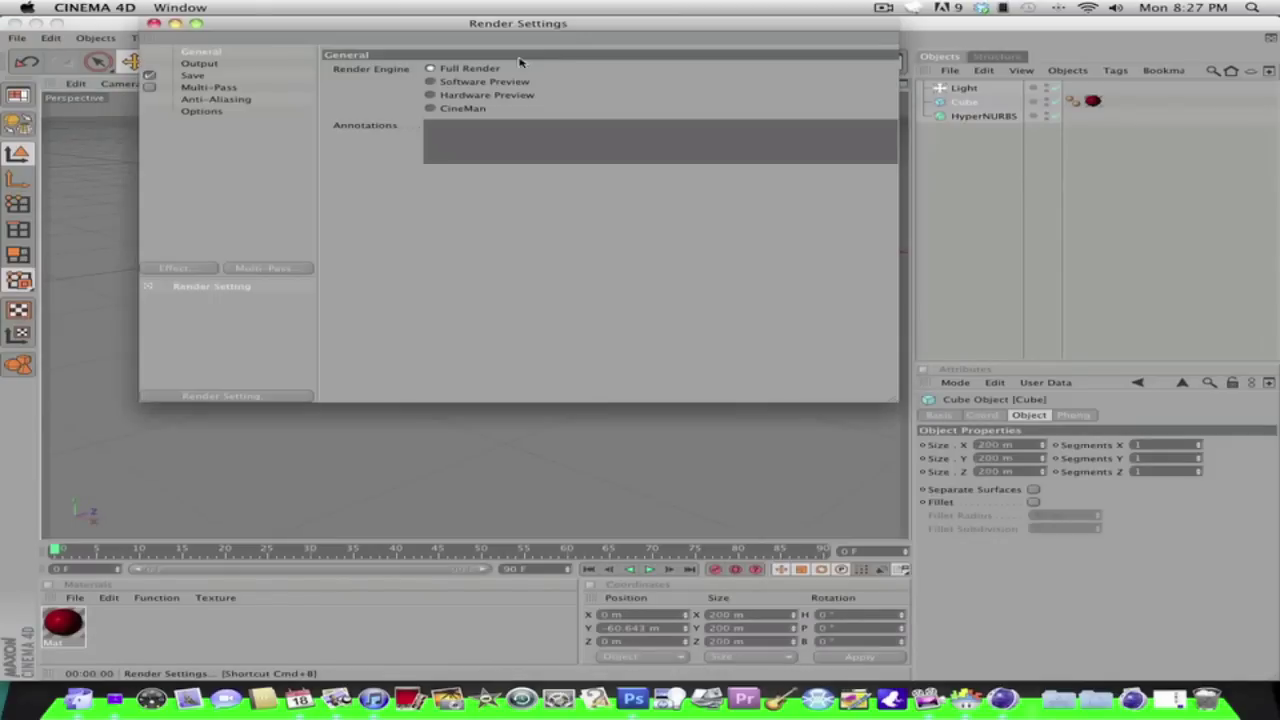
pyautogui.click(191, 76)
pyautogui.click(198, 52)
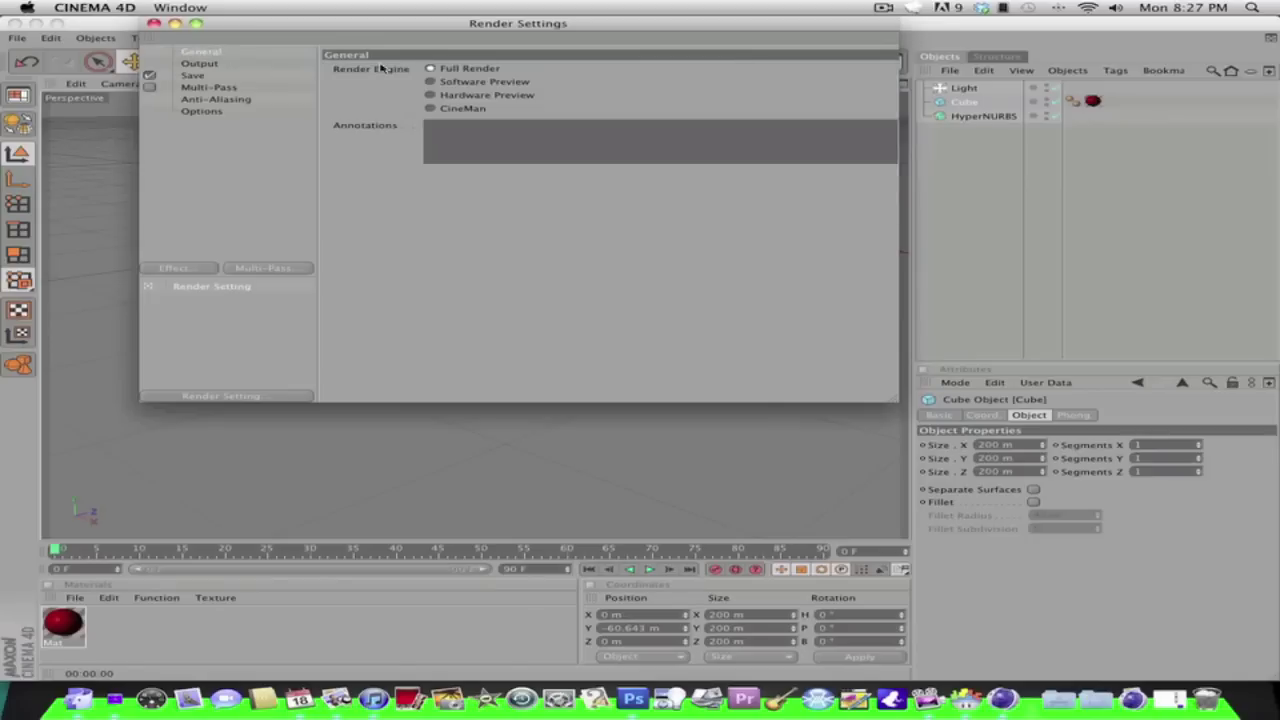
pyautogui.click(152, 23)
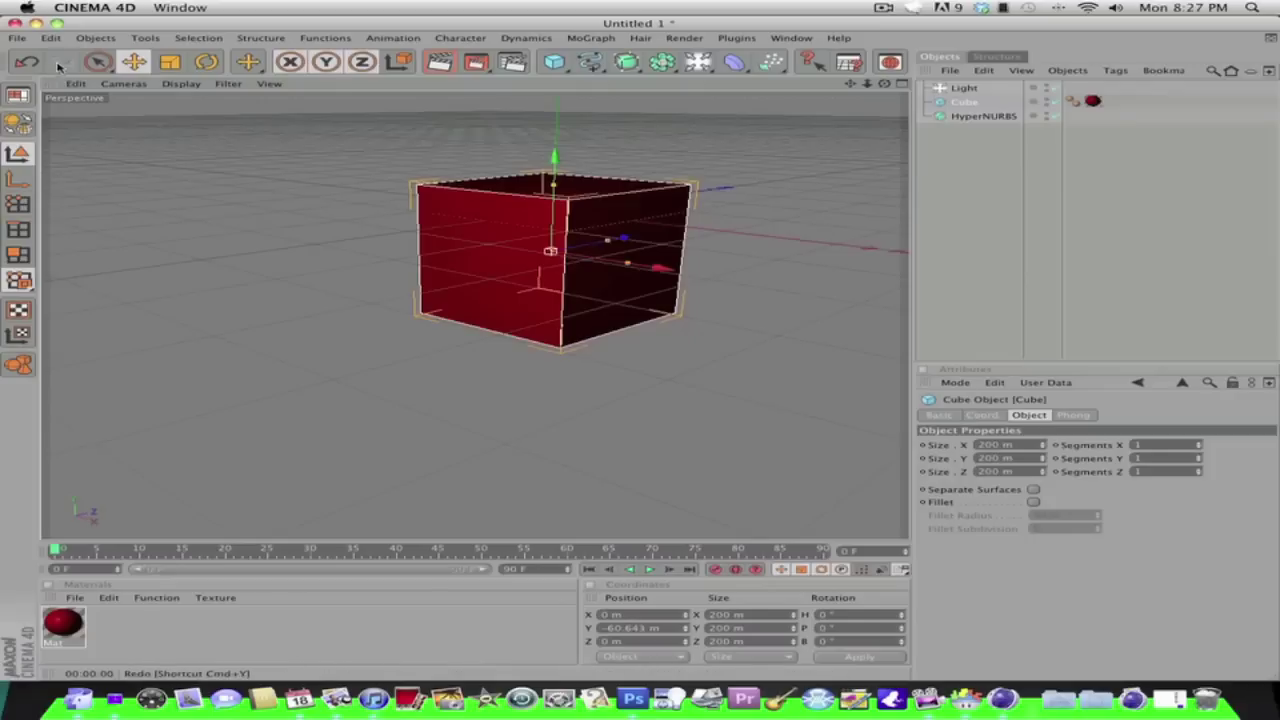
# Add a Camera object to the cube scene
pyautogui.click(100, 38)
pyautogui.moveTo(111, 180)
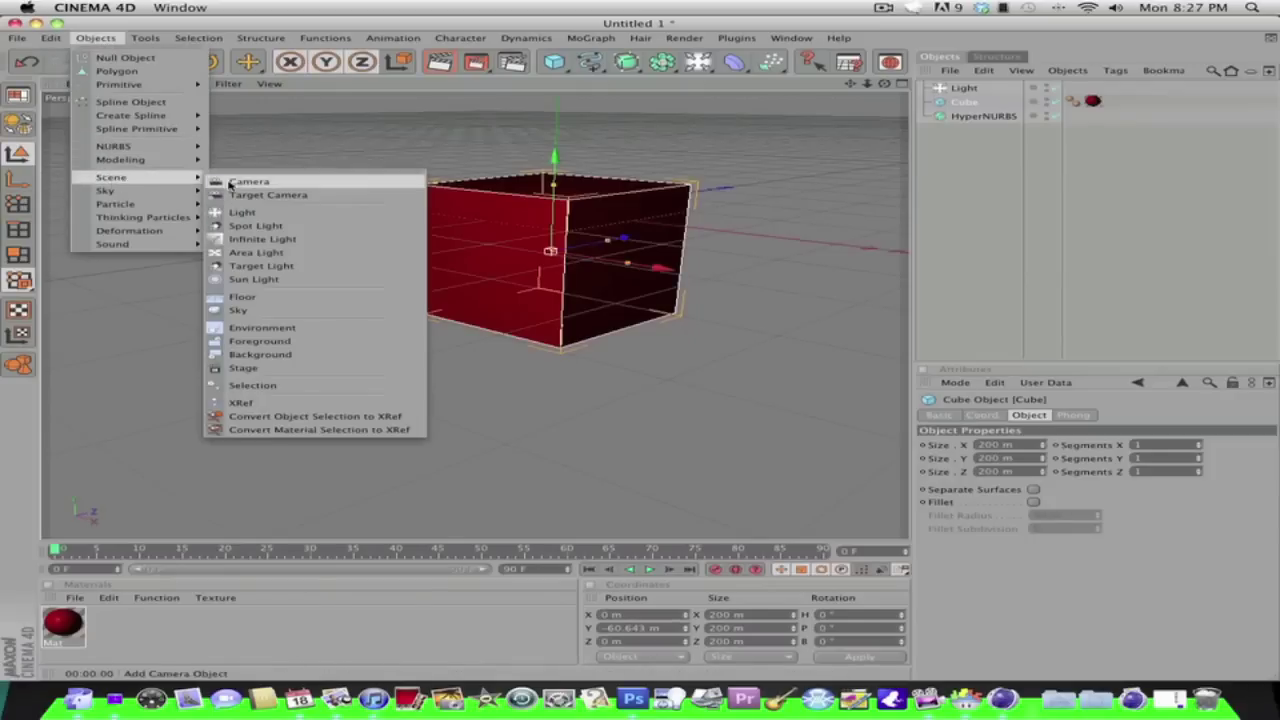
pyautogui.click(231, 183)
pyautogui.click(78, 84)
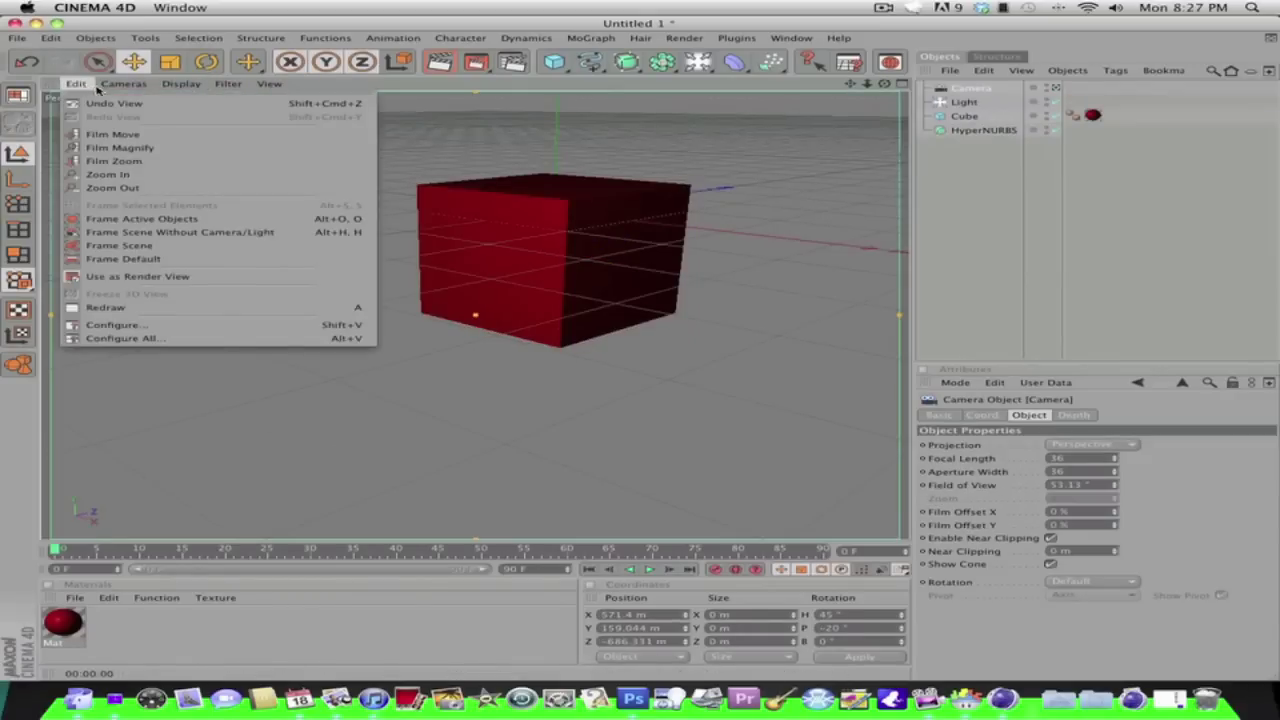
pyautogui.moveTo(118, 106)
pyautogui.click(250, 104)
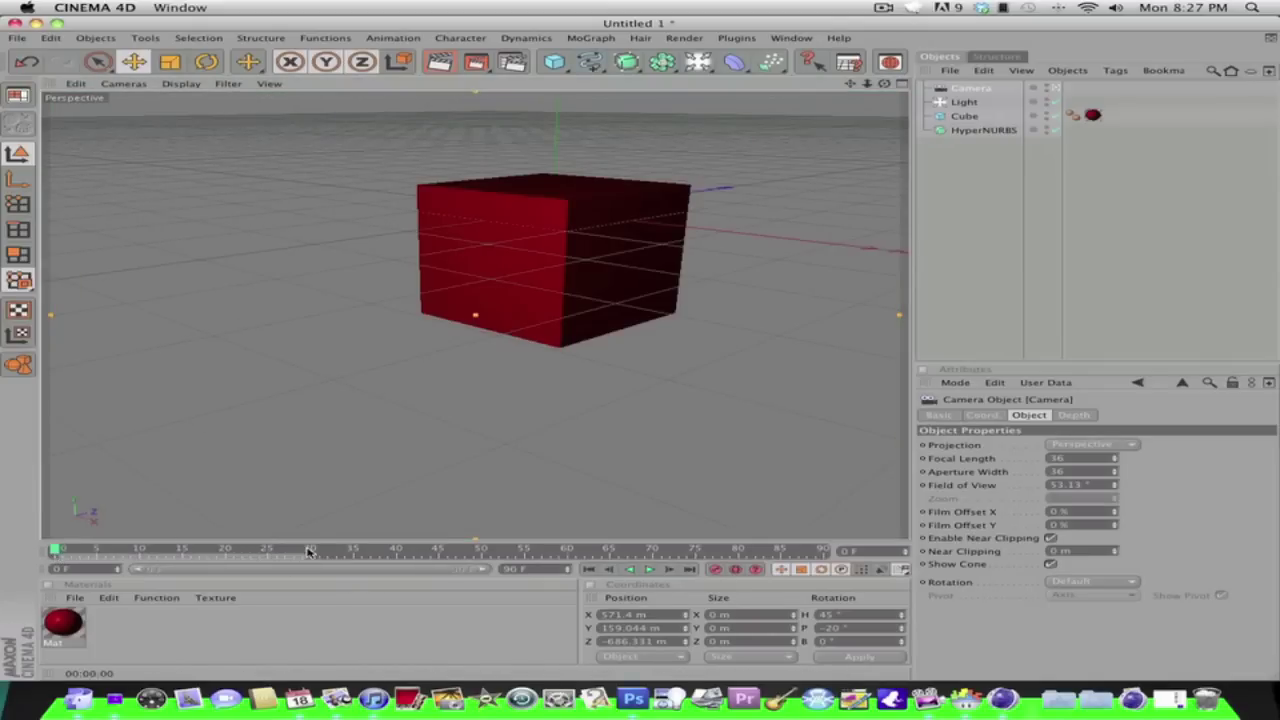
# With autokeying enabled, keyframe the camera at frame 30, tilted to about -14.2° pitch and pulled back from the cube, and play the animation
pyautogui.click(736, 570)
pyautogui.moveTo(57, 553); pyautogui.dragTo(305, 552)
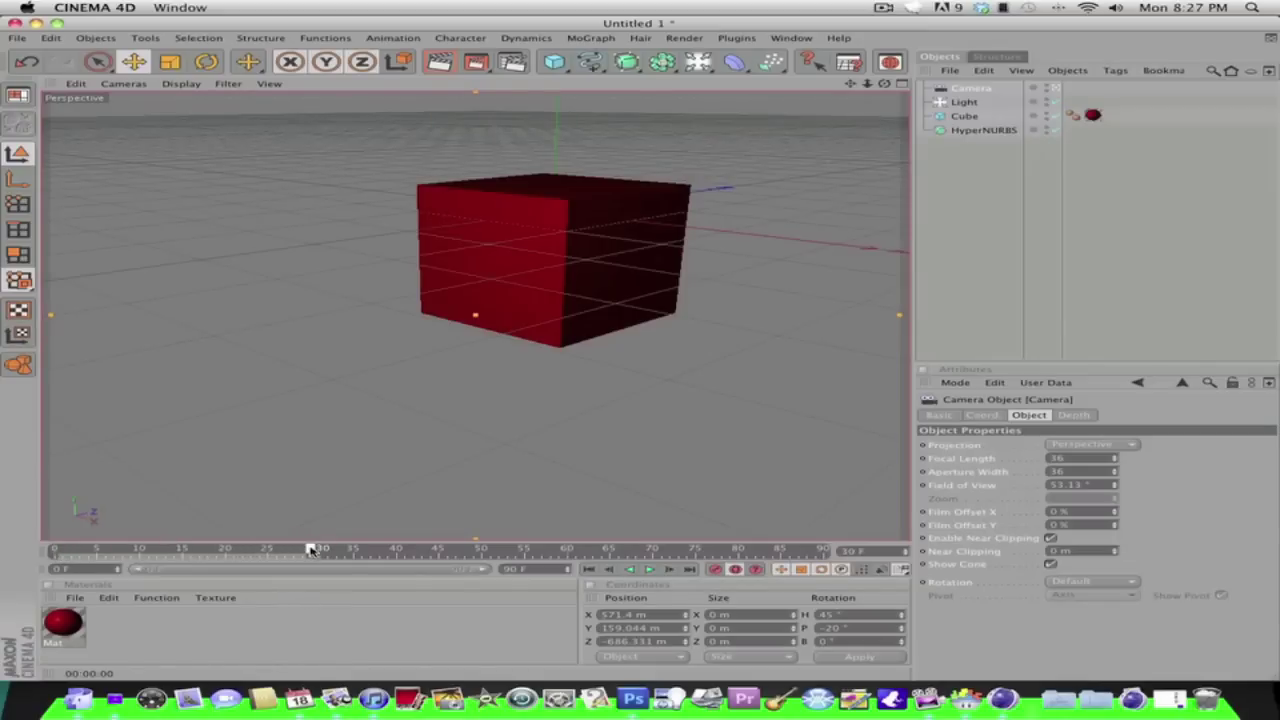
pyautogui.moveTo(884, 83); pyautogui.dragTo(843, 214)
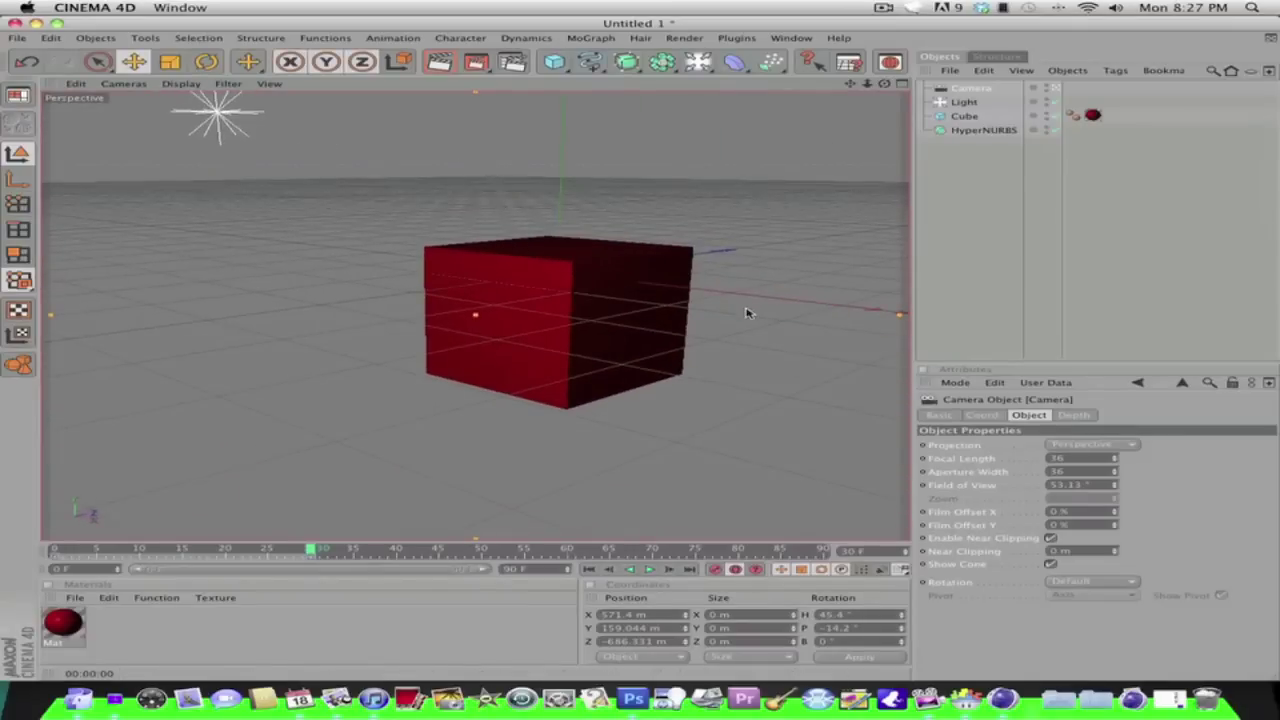
pyautogui.scroll(-15, 745, 313)
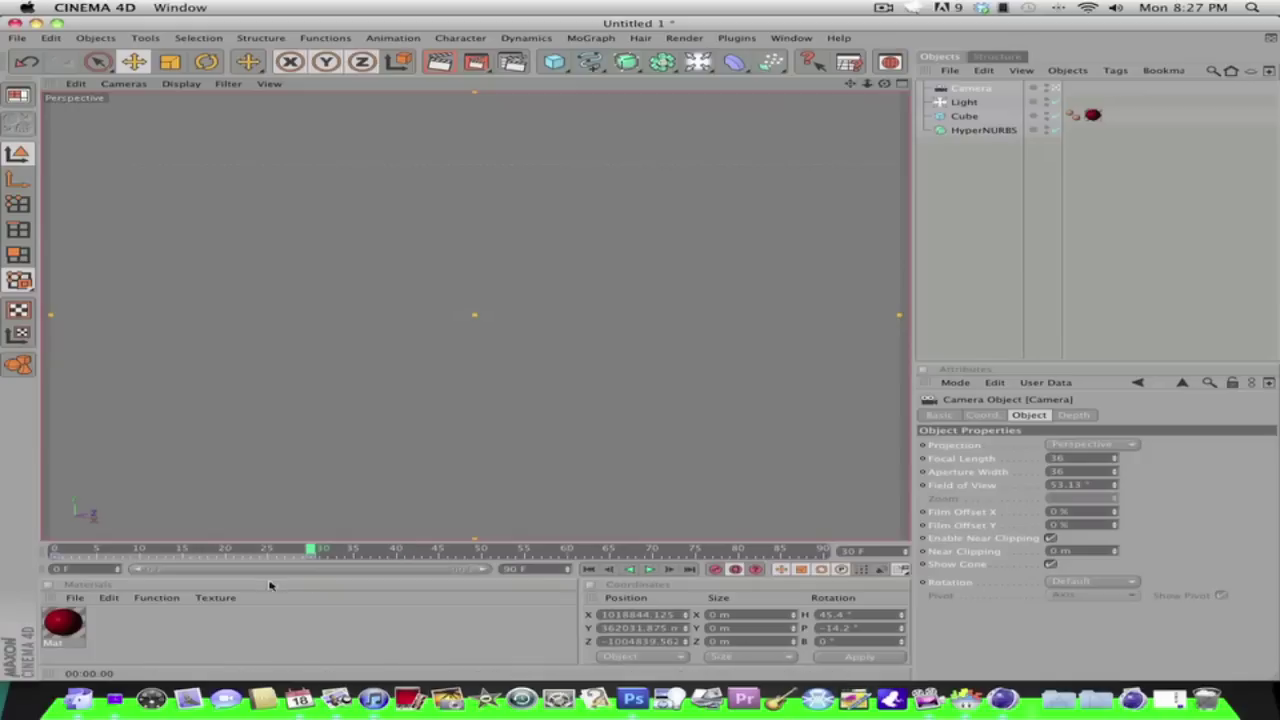
pyautogui.moveTo(313, 553); pyautogui.dragTo(13, 567)
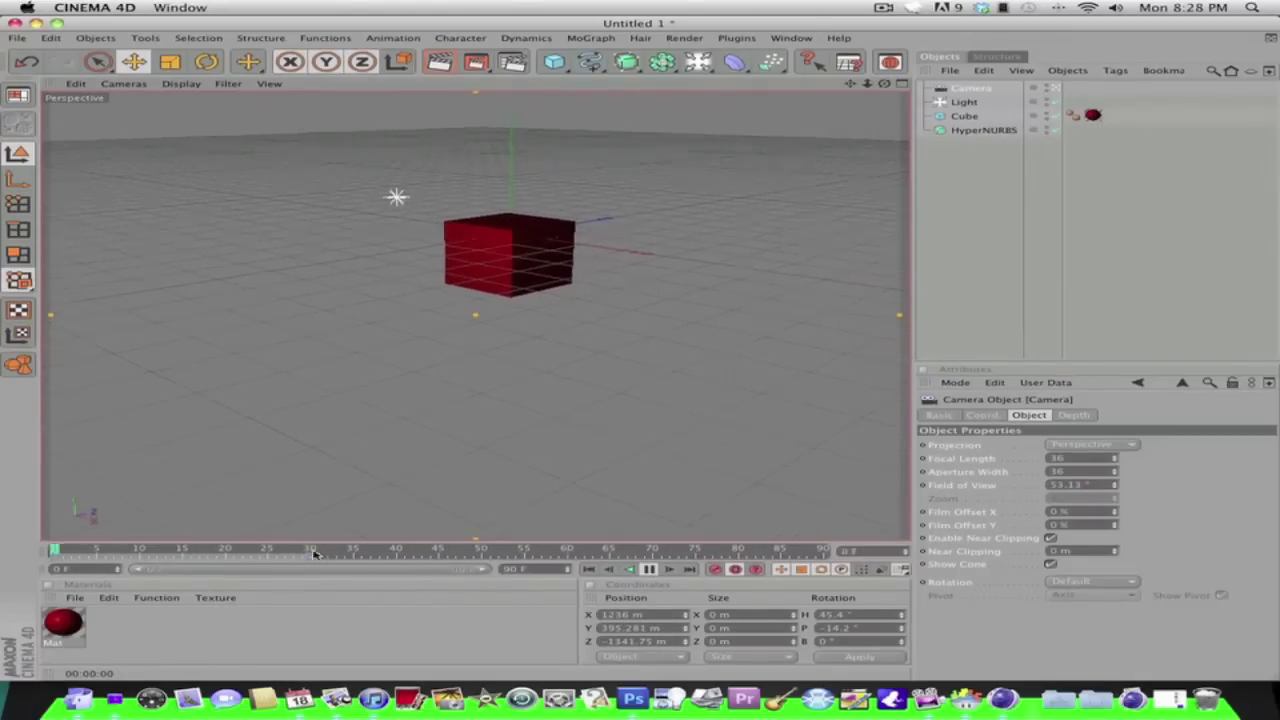
pyautogui.click(652, 571)
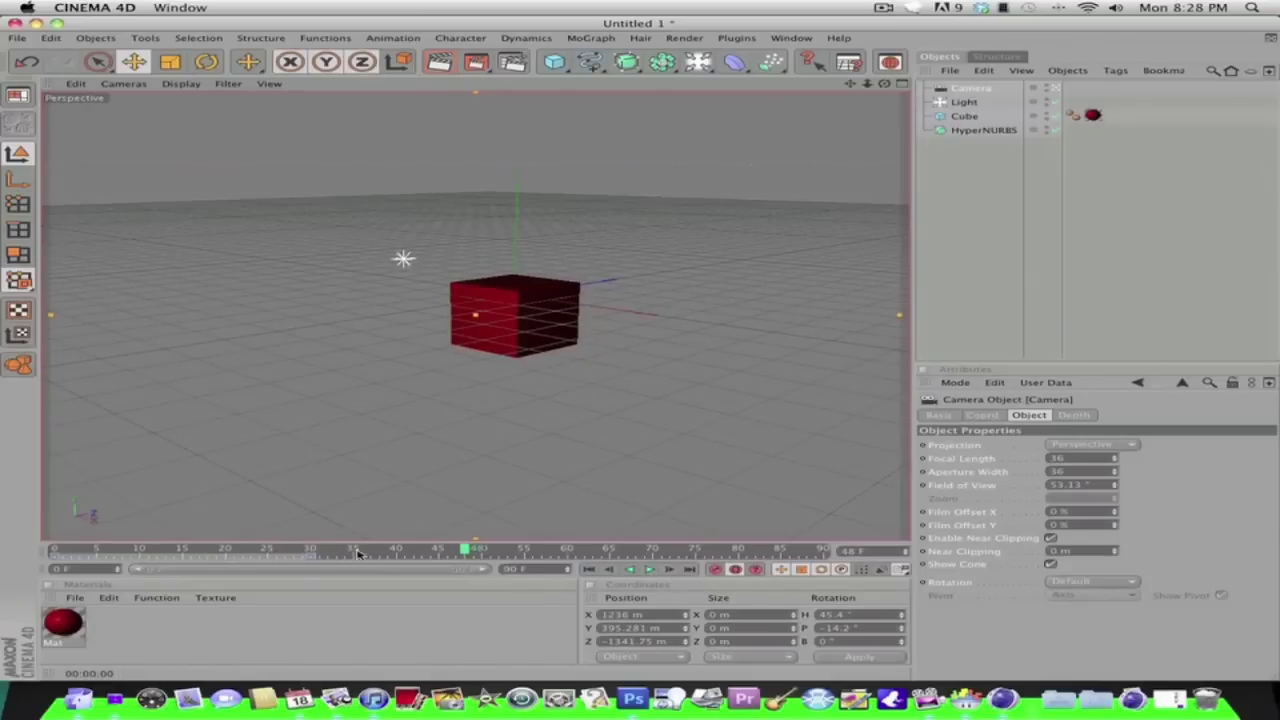
# Keyframe the camera at frame 60, orbited around the cube to a heading of about 14.2°, and play the animation from the start
pyautogui.moveTo(311, 552); pyautogui.dragTo(566, 550)
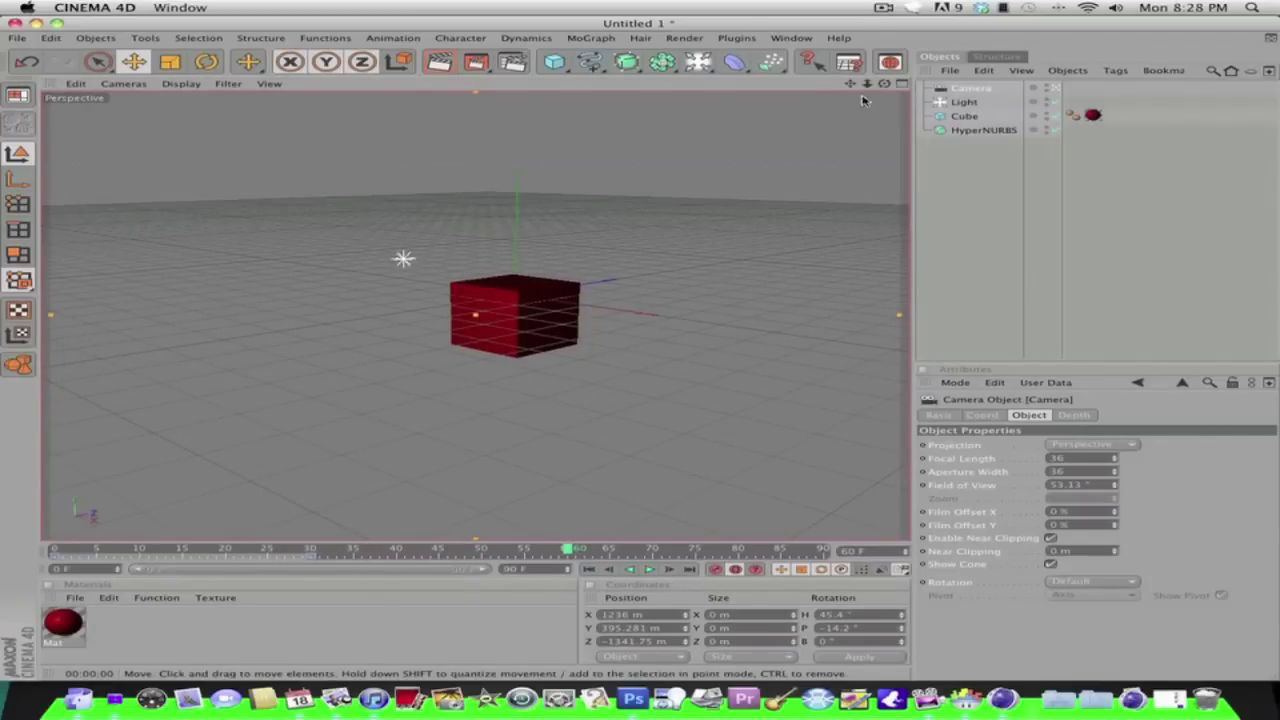
pyautogui.moveTo(884, 85); pyautogui.dragTo(706, 191)
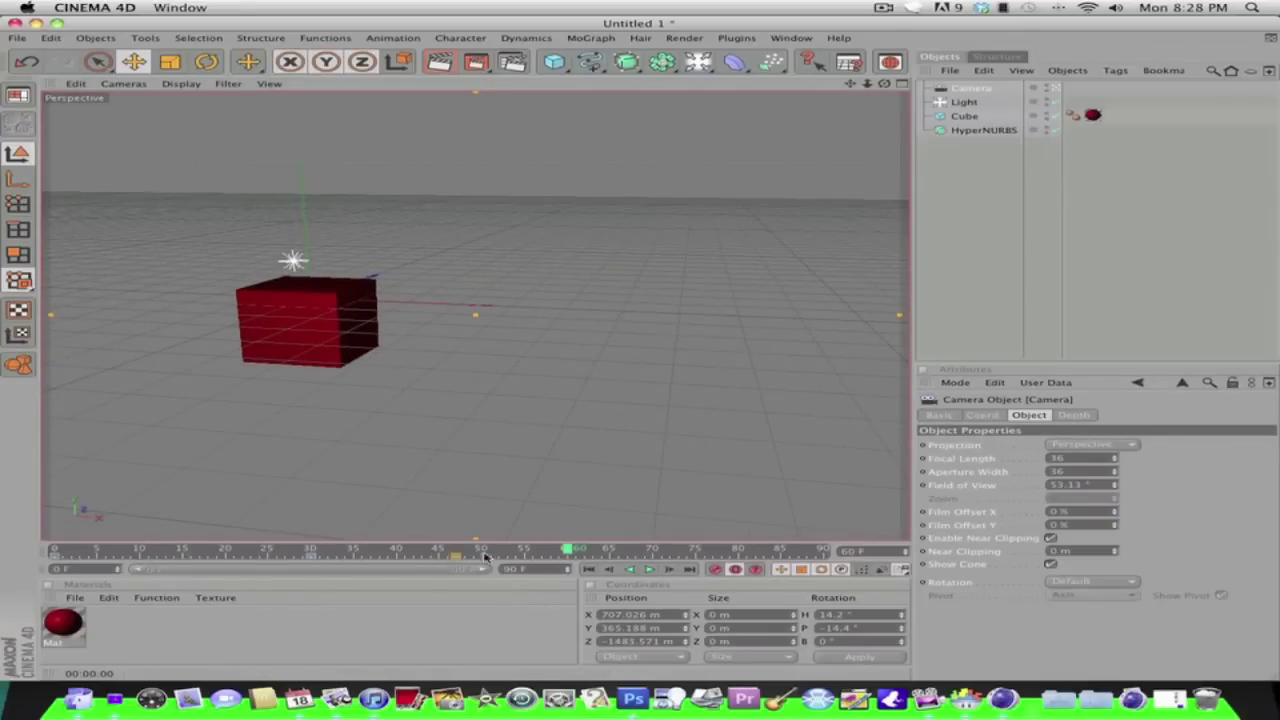
pyautogui.moveTo(568, 555); pyautogui.dragTo(14, 530)
pyautogui.click(650, 569)
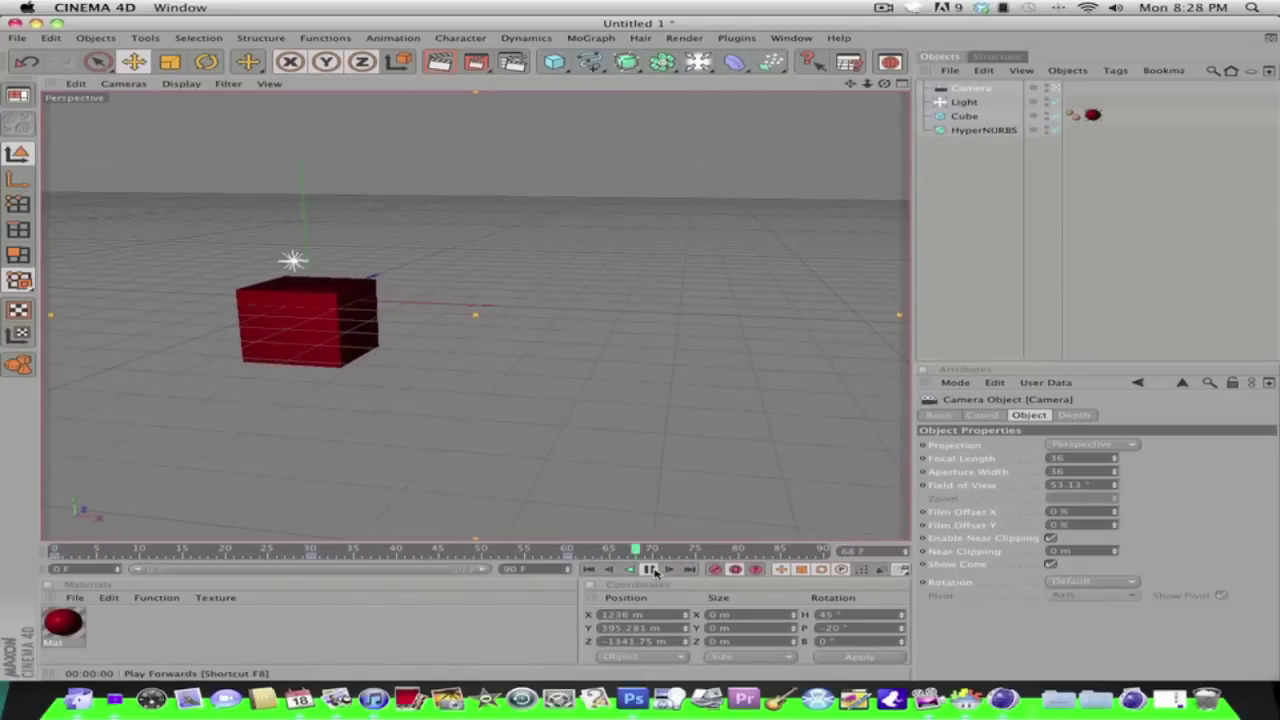
pyautogui.click(650, 569)
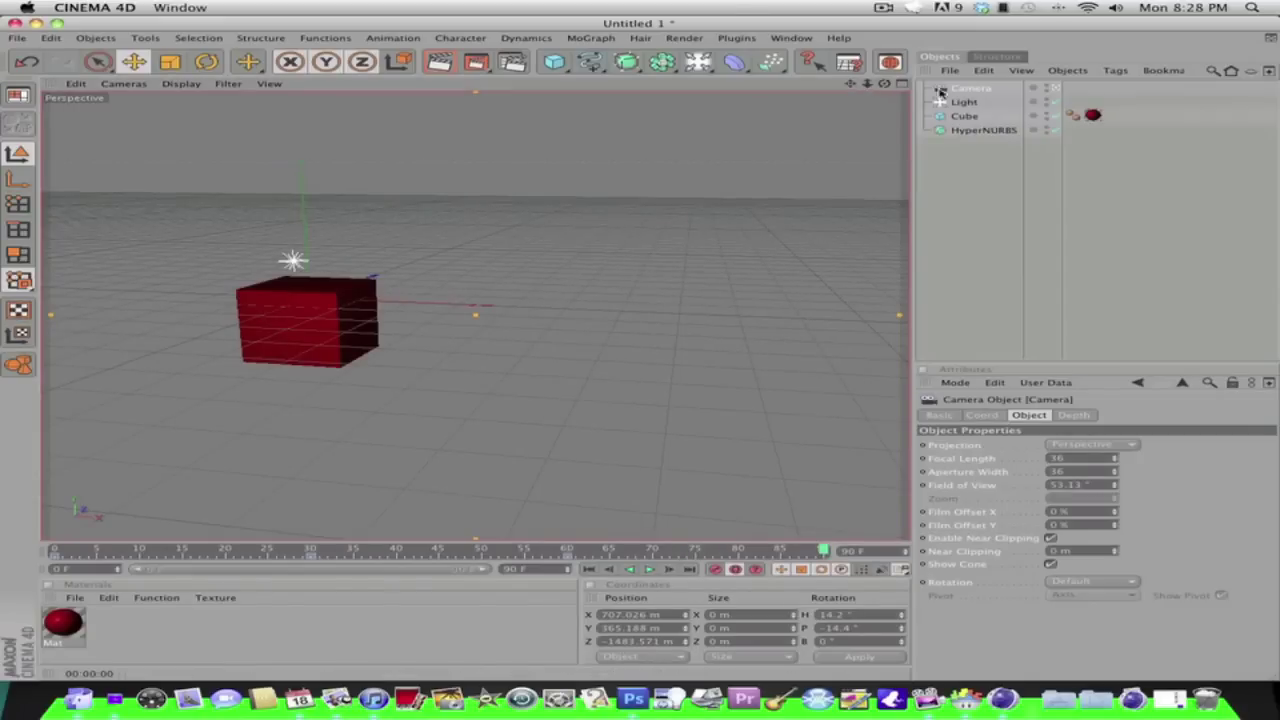
# Reposition the camera at frame 90 to bring the cube near the middle of the view, and play the animation from the start
pyautogui.moveTo(850, 83); pyautogui.dragTo(278, 376)
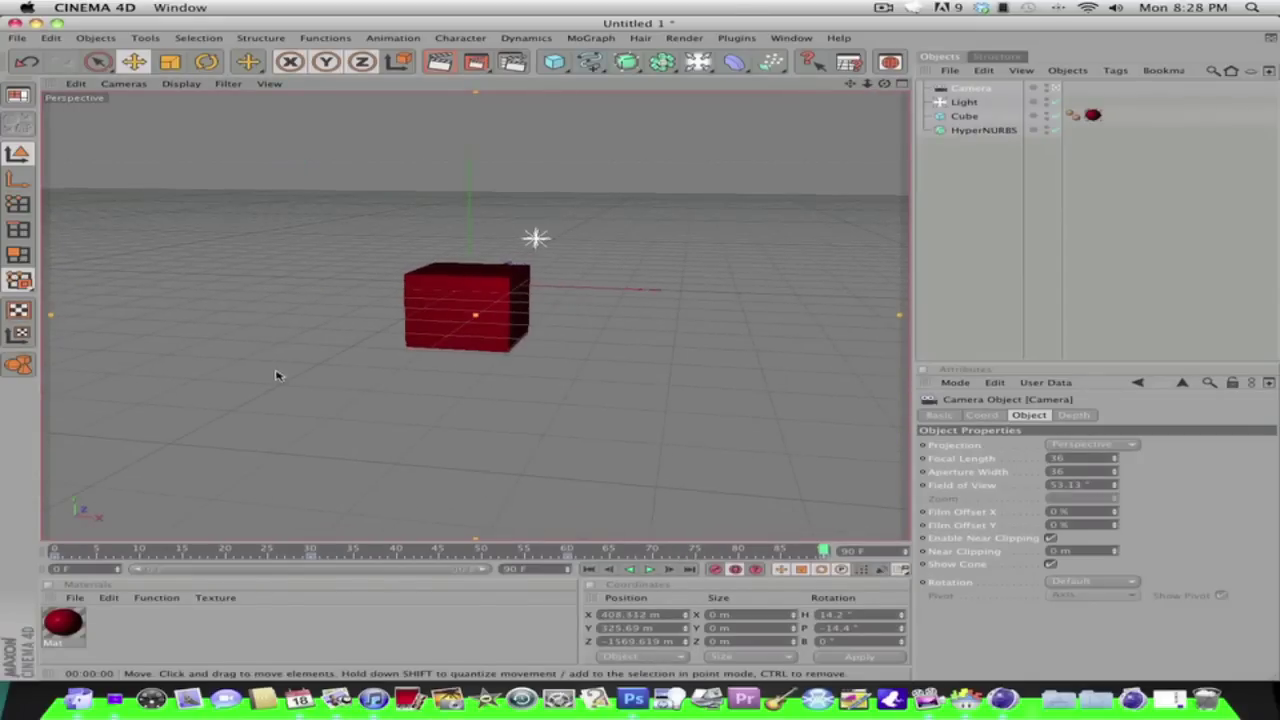
pyautogui.scroll(5, 280, 375)
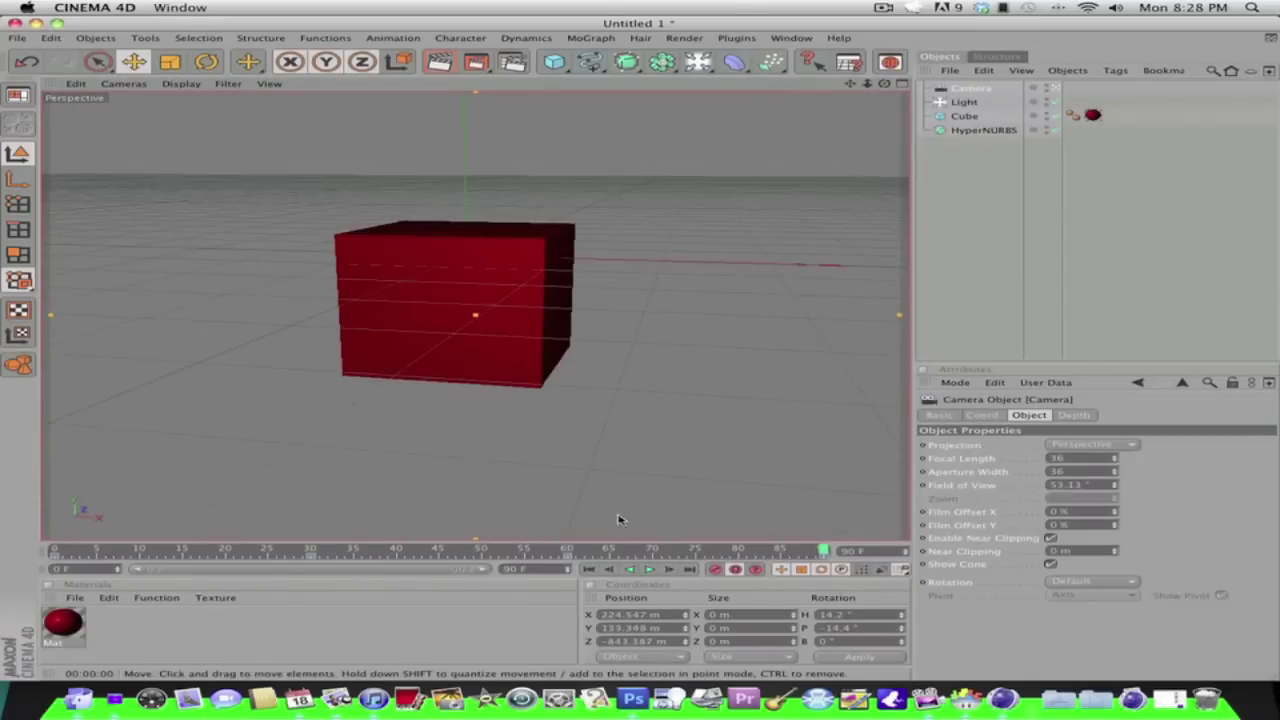
pyautogui.keyDown('alt'); pyautogui.moveTo(618, 519); pyautogui.dragTo(289, 530); pyautogui.keyUp('alt')
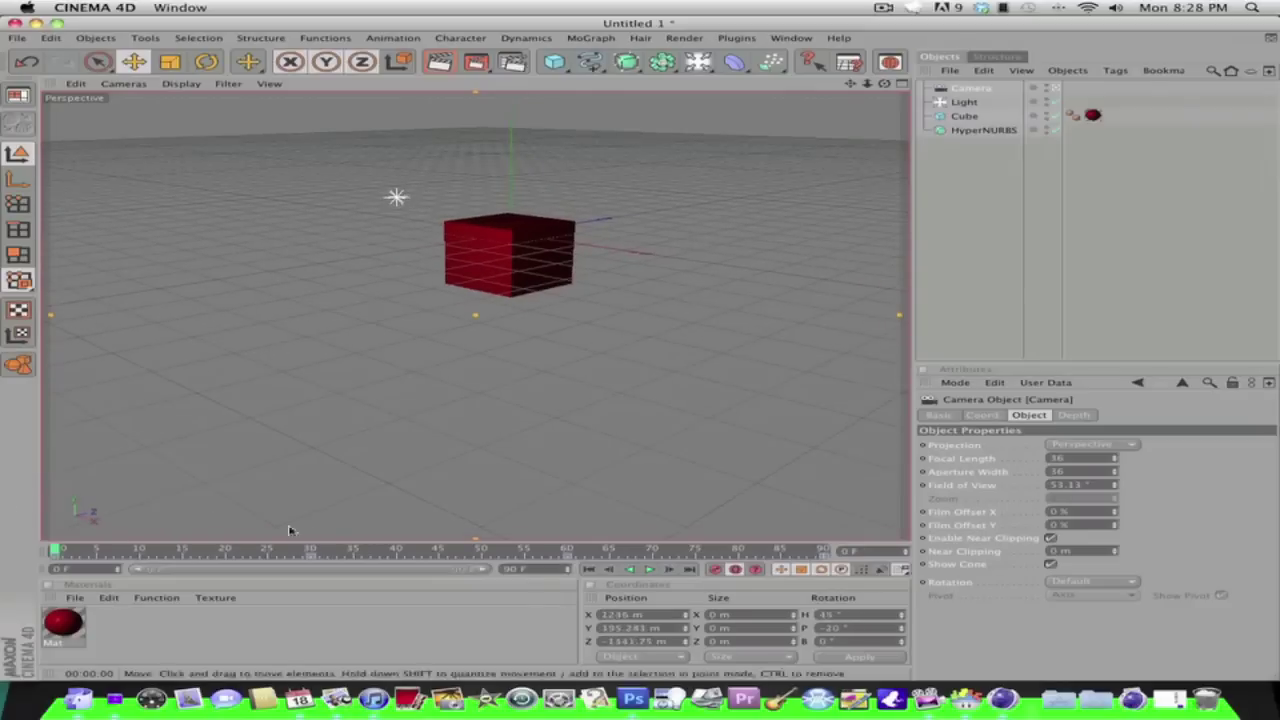
pyautogui.click(648, 569)
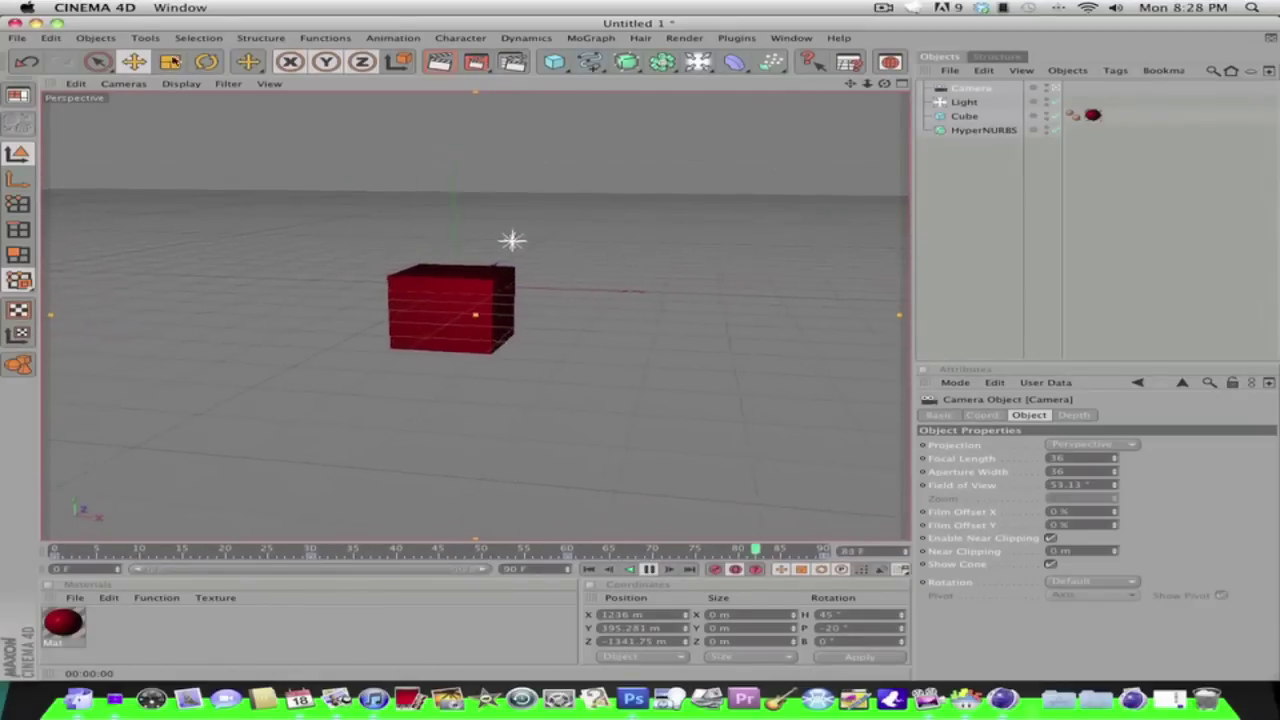
pyautogui.click(648, 569)
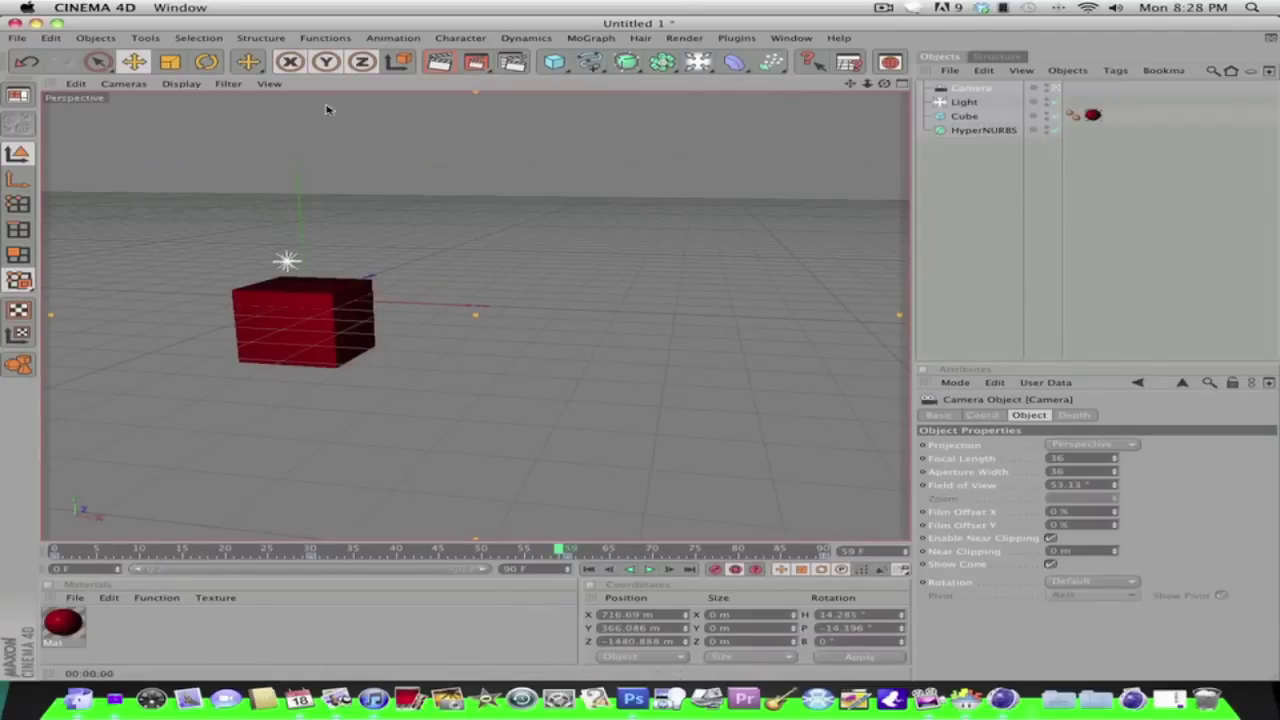
# Set the render output to 1080 pixels wide by 720 high with the frame range All Frames
pyautogui.click(509, 63)
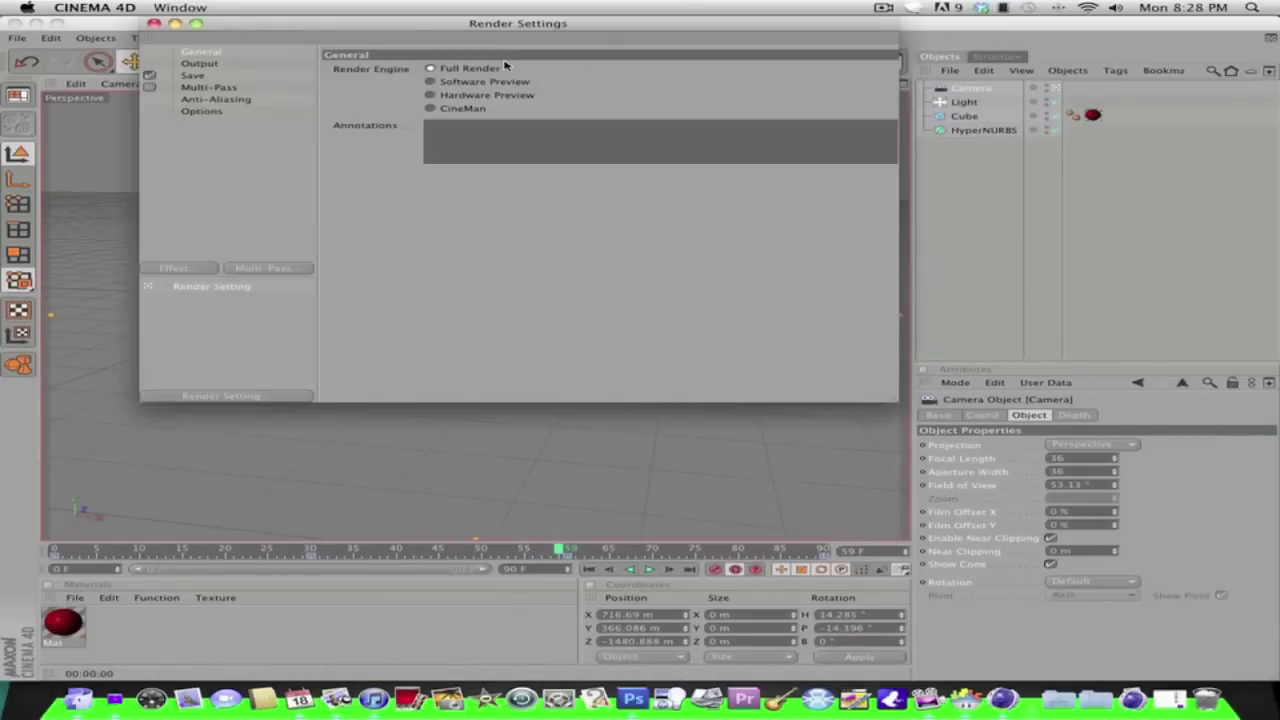
pyautogui.click(190, 64)
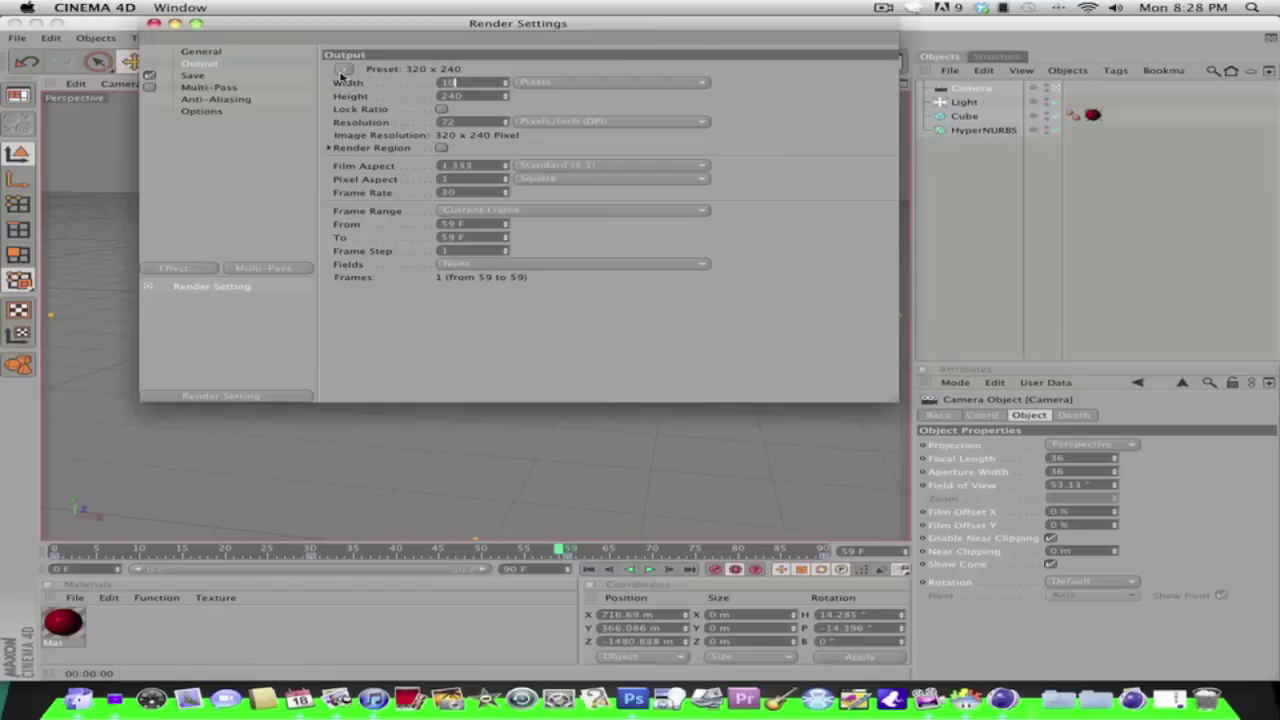
pyautogui.press('Return')
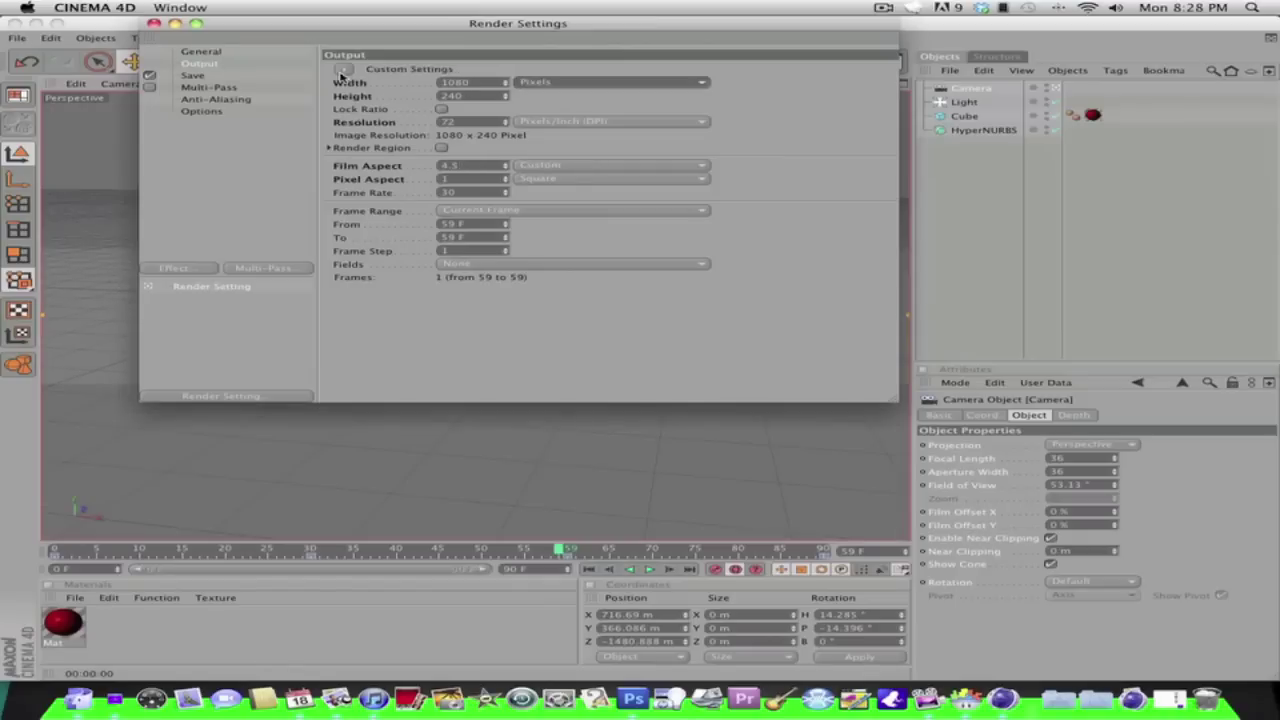
pyautogui.press('Tab')
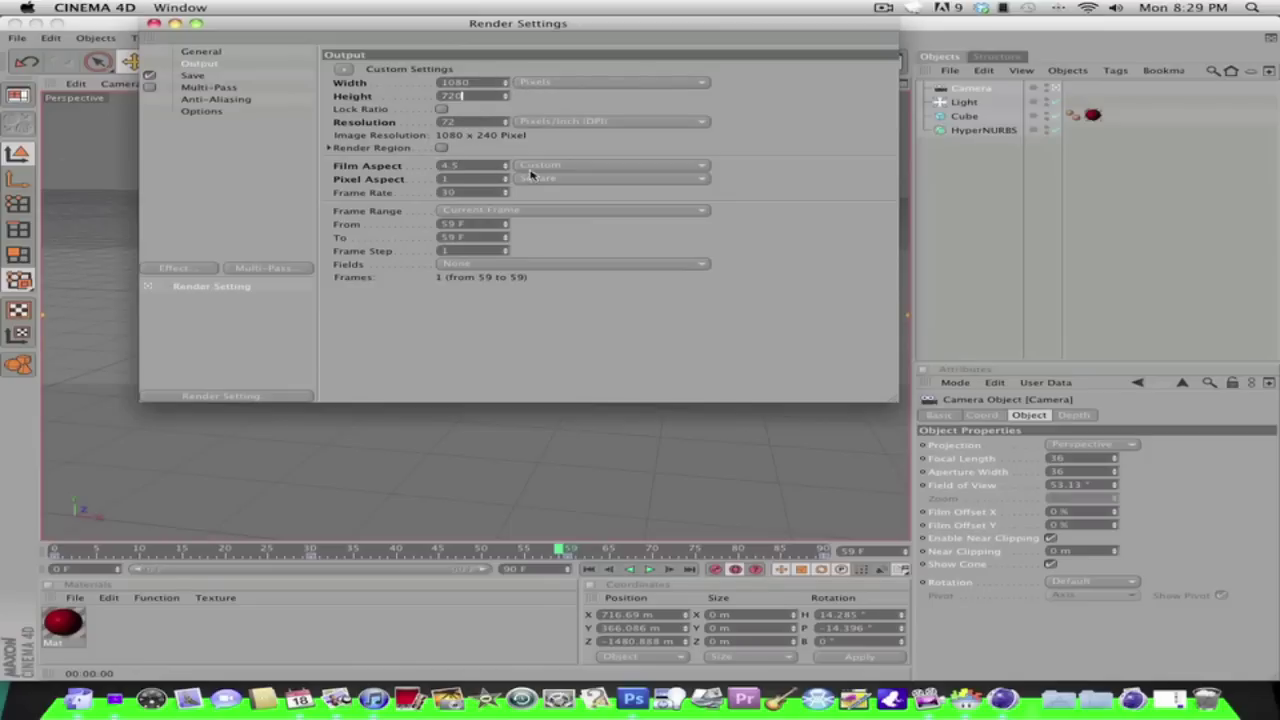
pyautogui.click(482, 211)
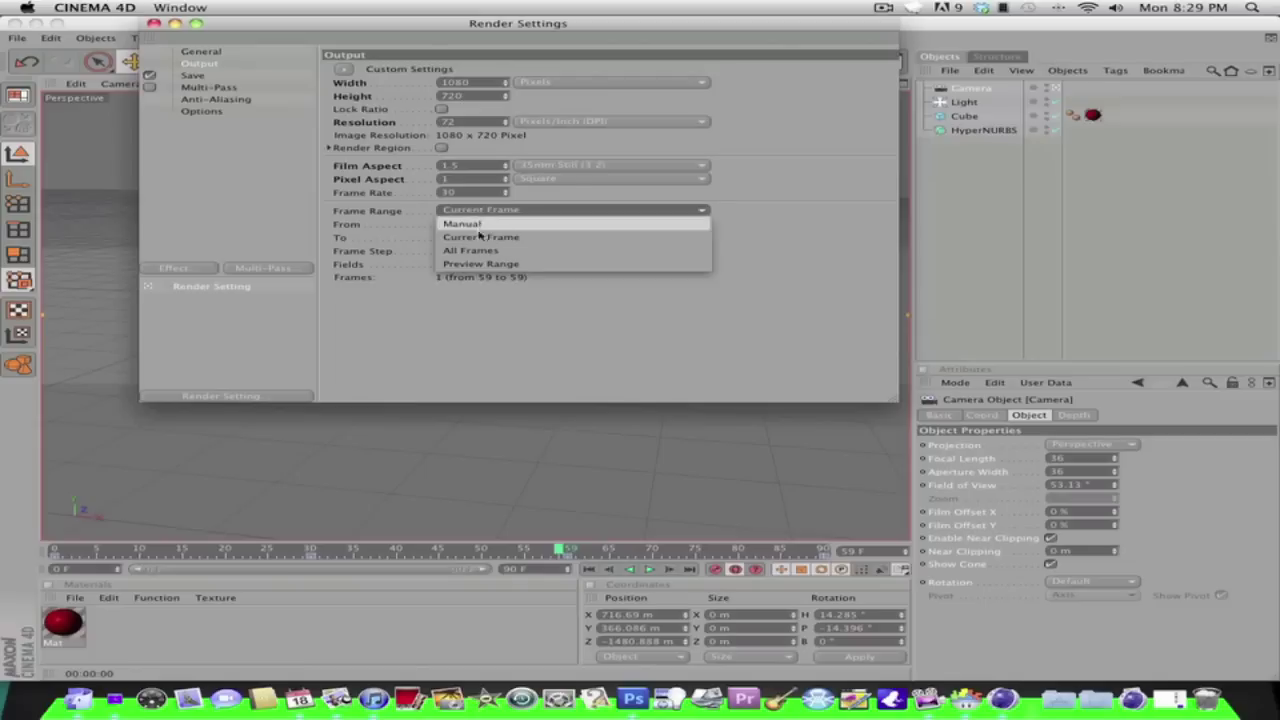
pyautogui.click(482, 249)
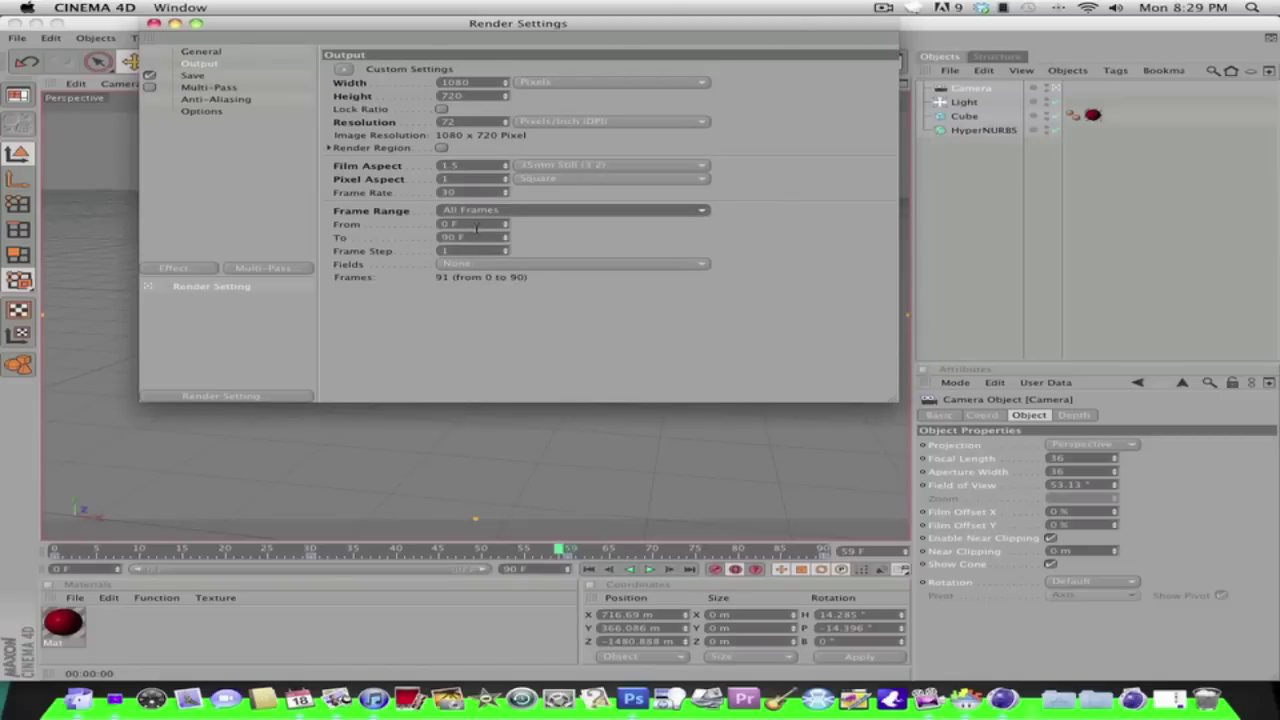
# Set the render to save in QuickTime Movie format to a file named Cube on the Desktop
pyautogui.click(195, 77)
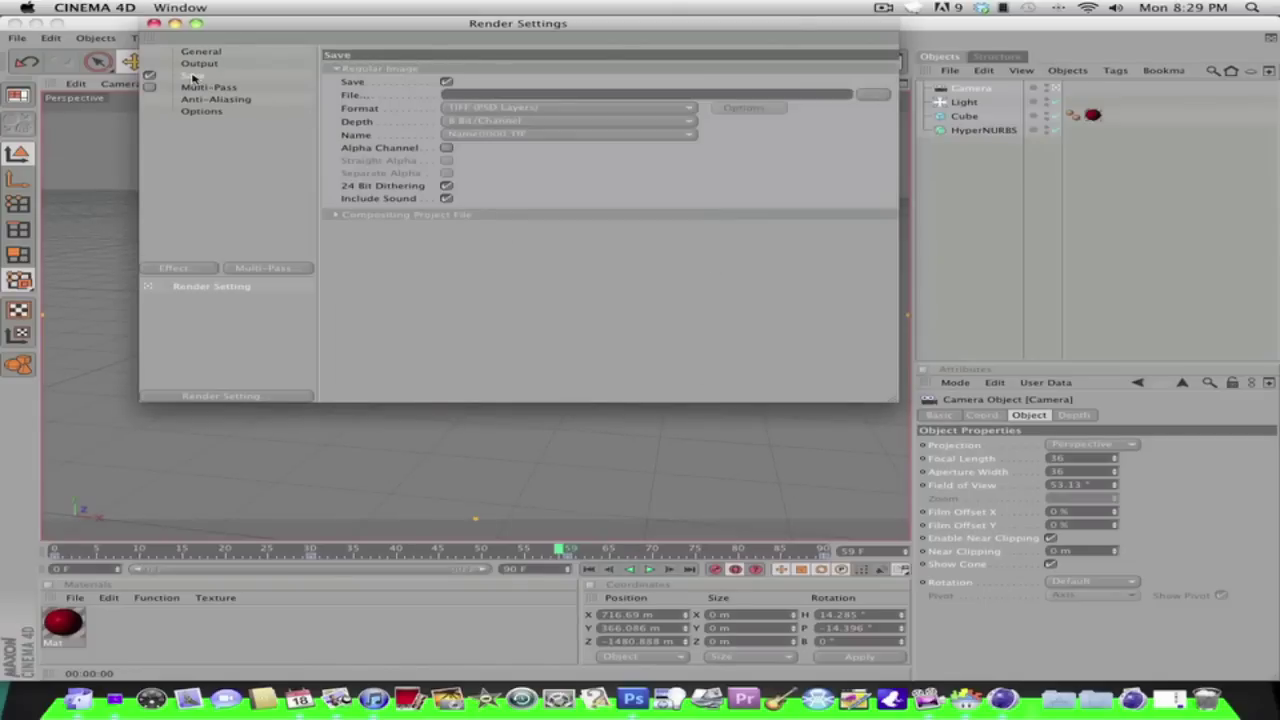
pyautogui.click(483, 108)
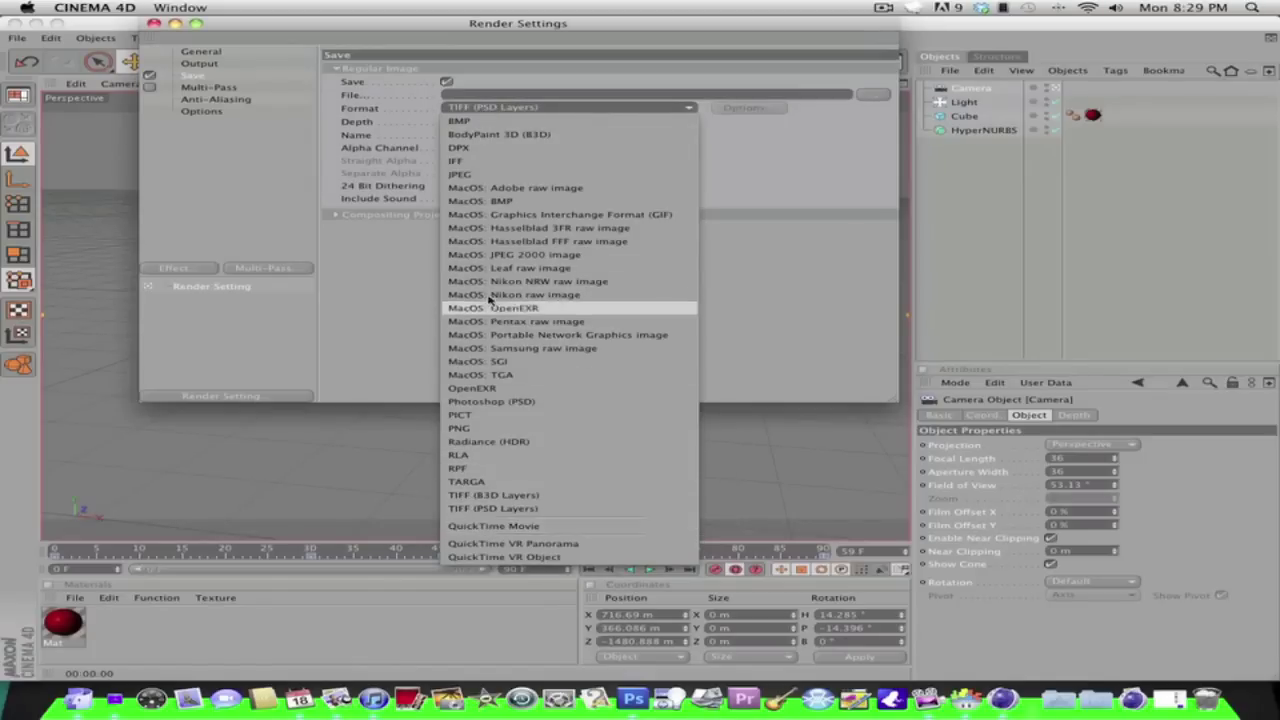
pyautogui.click(506, 528)
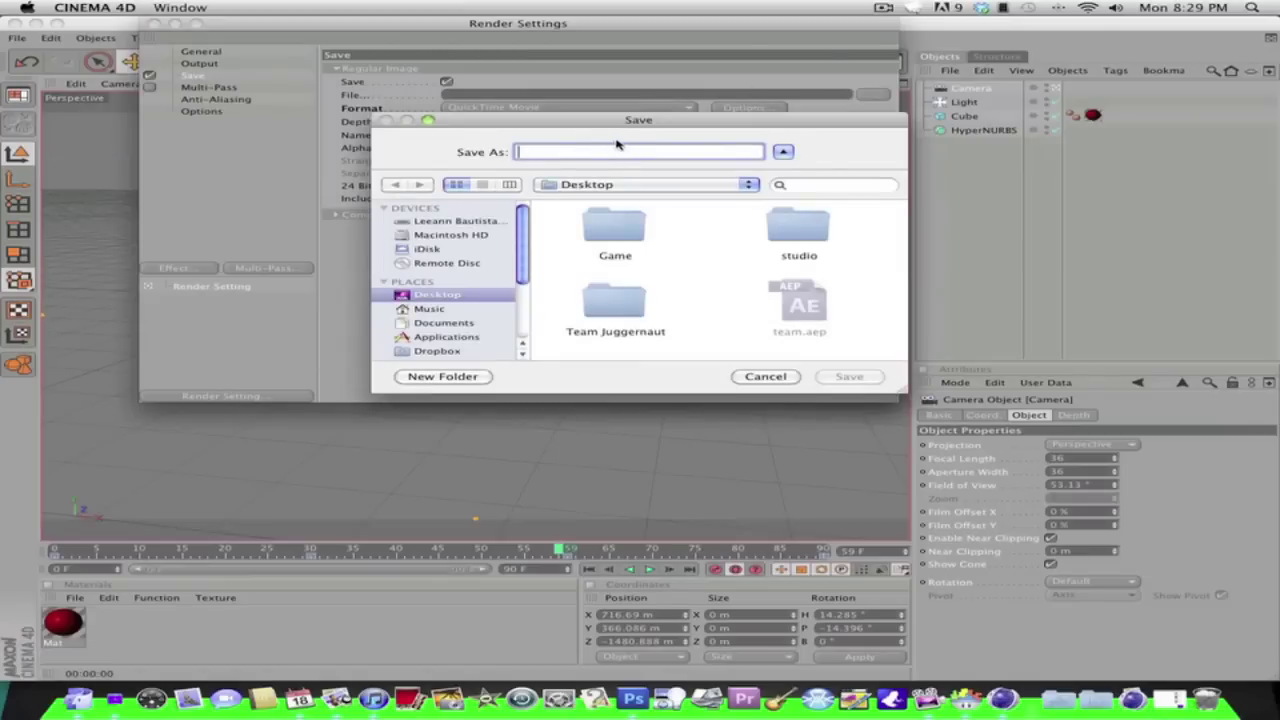
pyautogui.write('Tes')
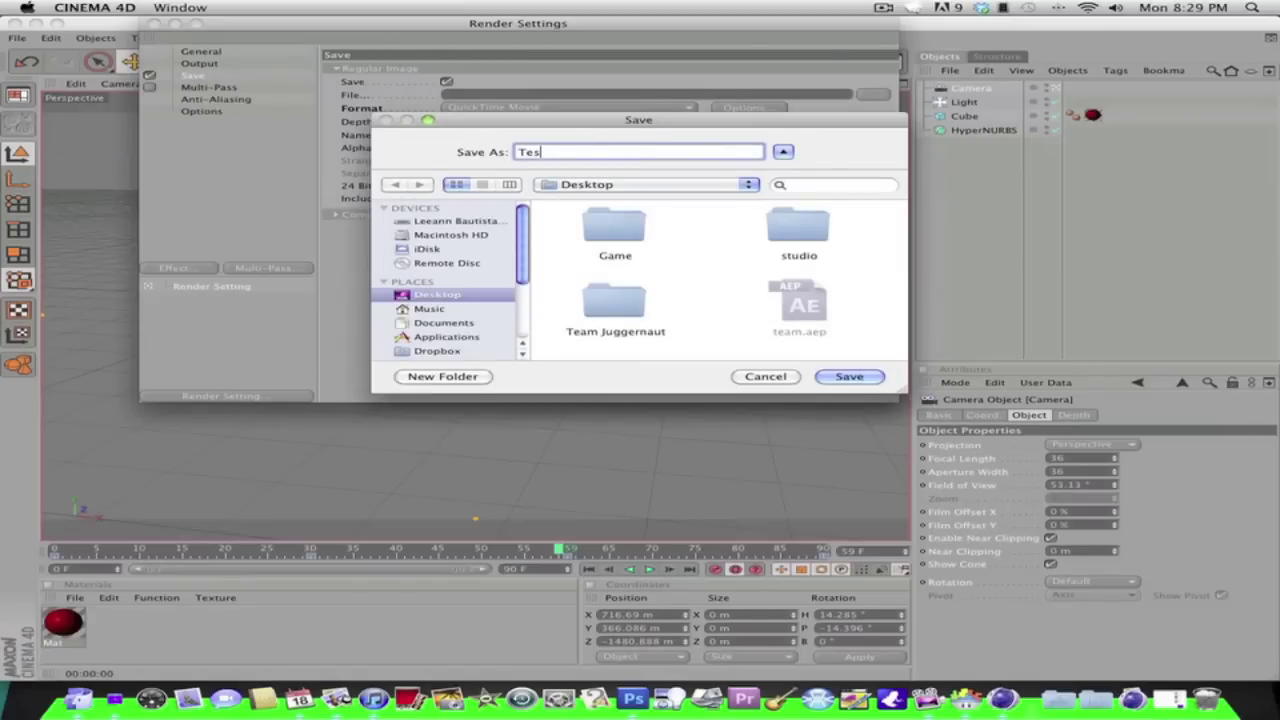
pyautogui.press('BackSpace')
pyautogui.press('BackSpace')
pyautogui.press('BackSpace')
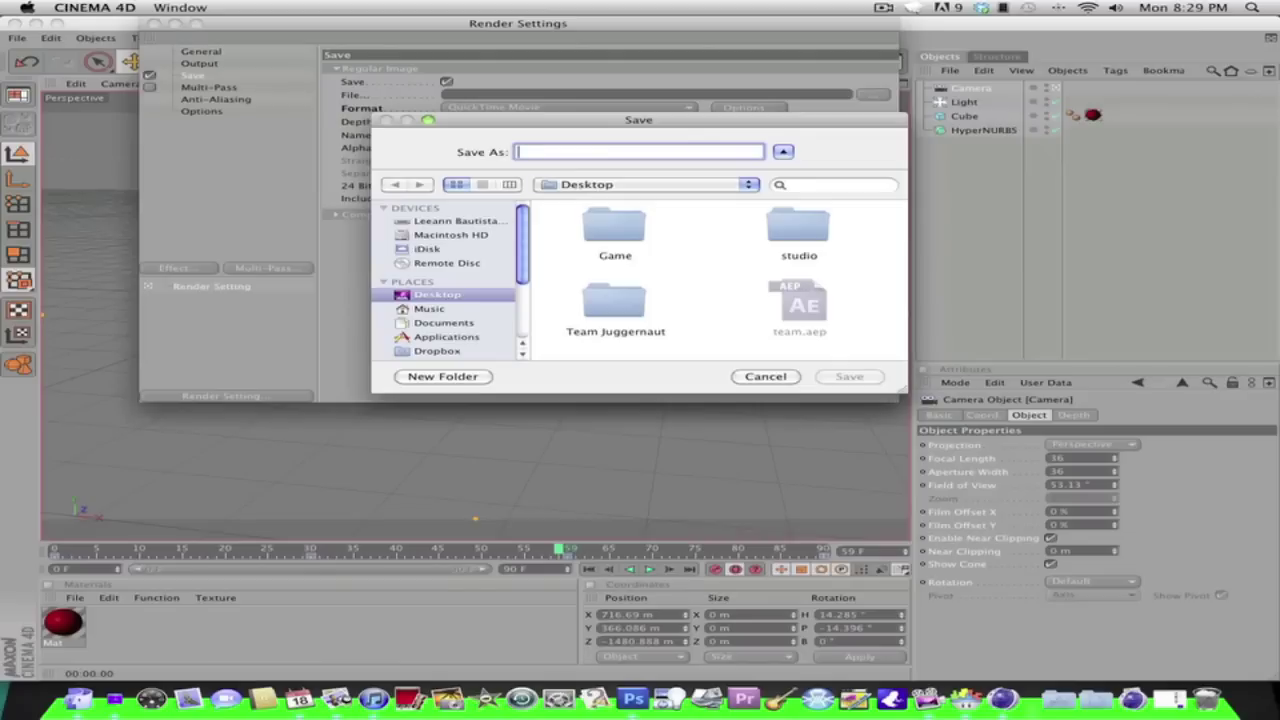
pyautogui.write('Cube')
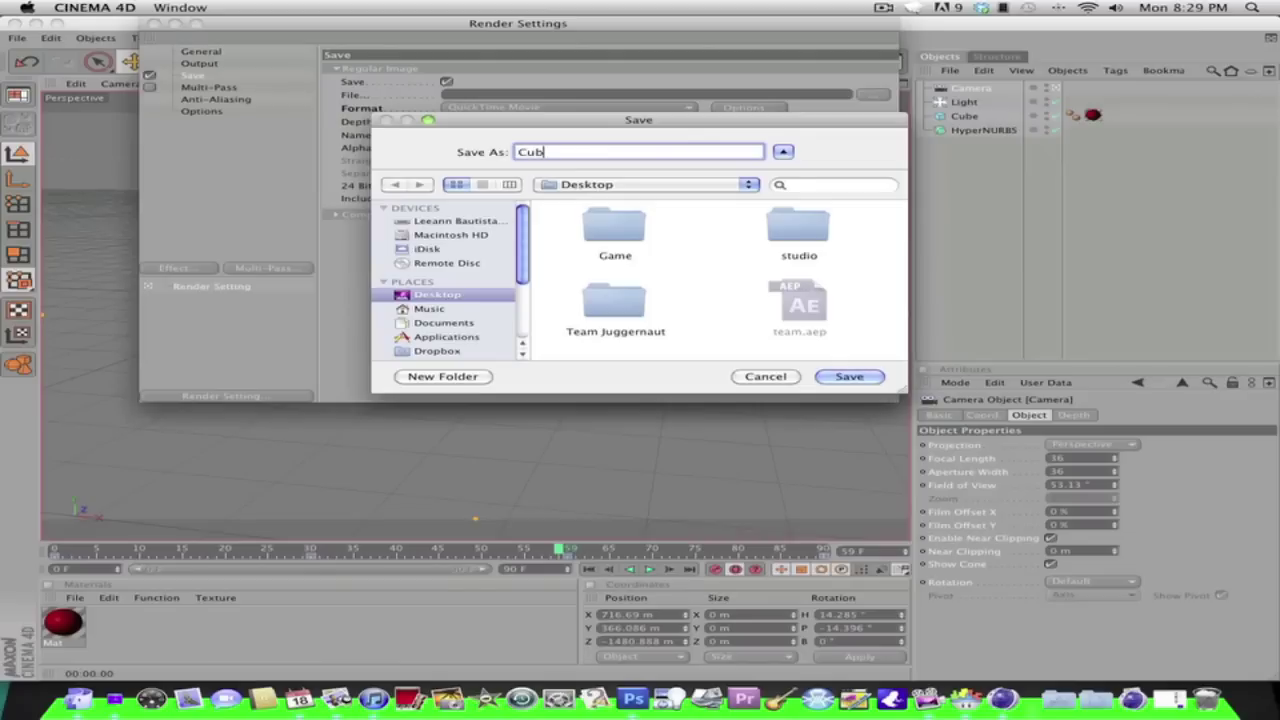
pyautogui.click(846, 377)
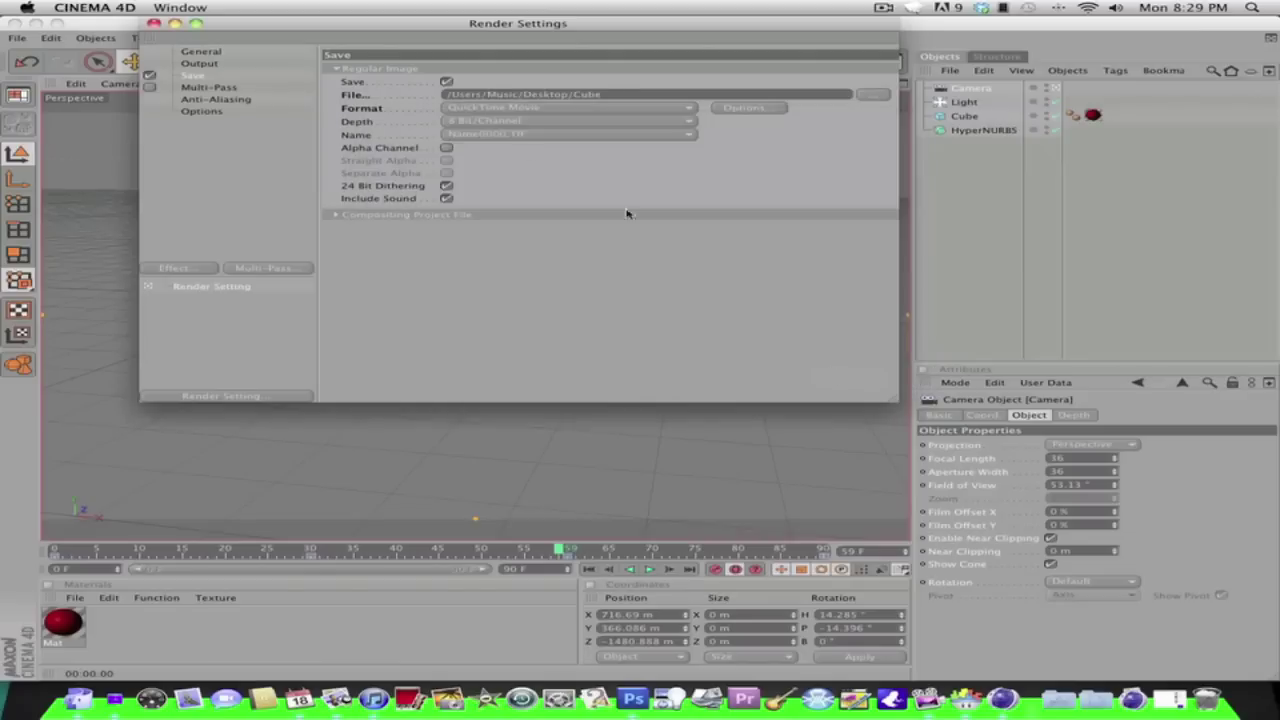
# Review the Multi-Pass, Anti-Aliasing, Options, Output and General render settings, leaving Multi-Pass disabled, and close the render settings
pyautogui.click(205, 87)
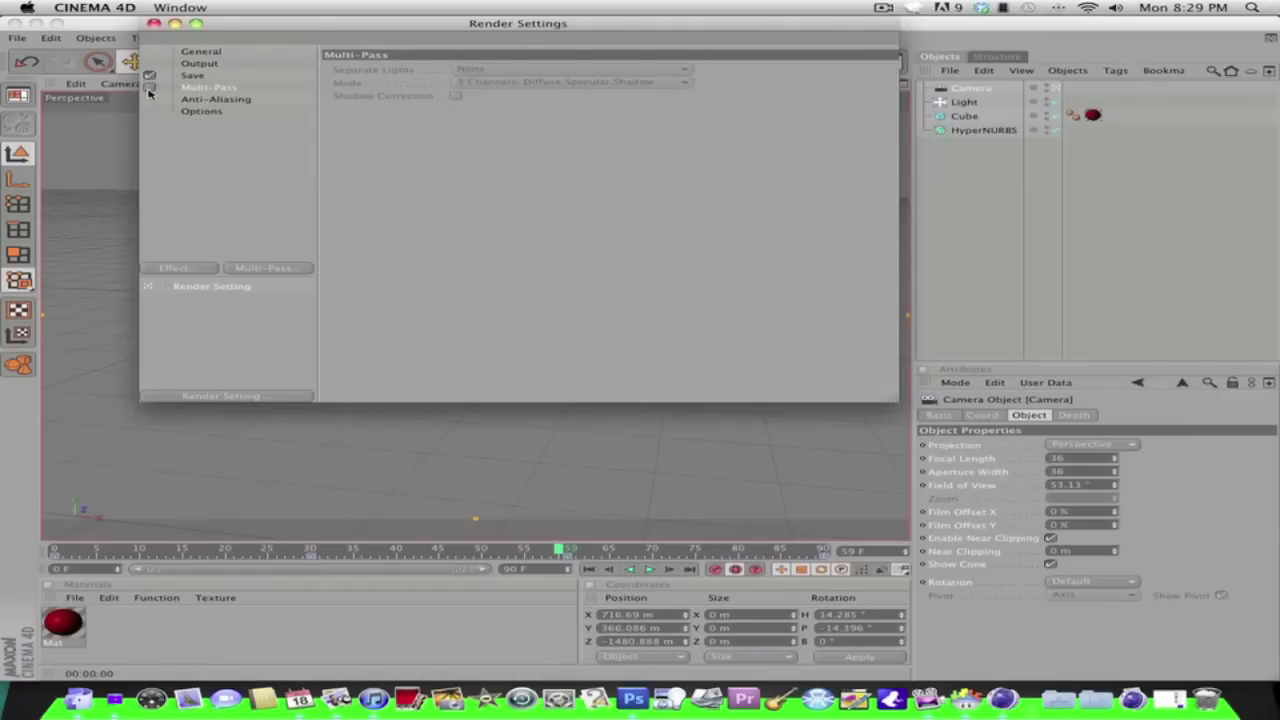
pyautogui.click(149, 88)
pyautogui.click(149, 88)
pyautogui.click(212, 100)
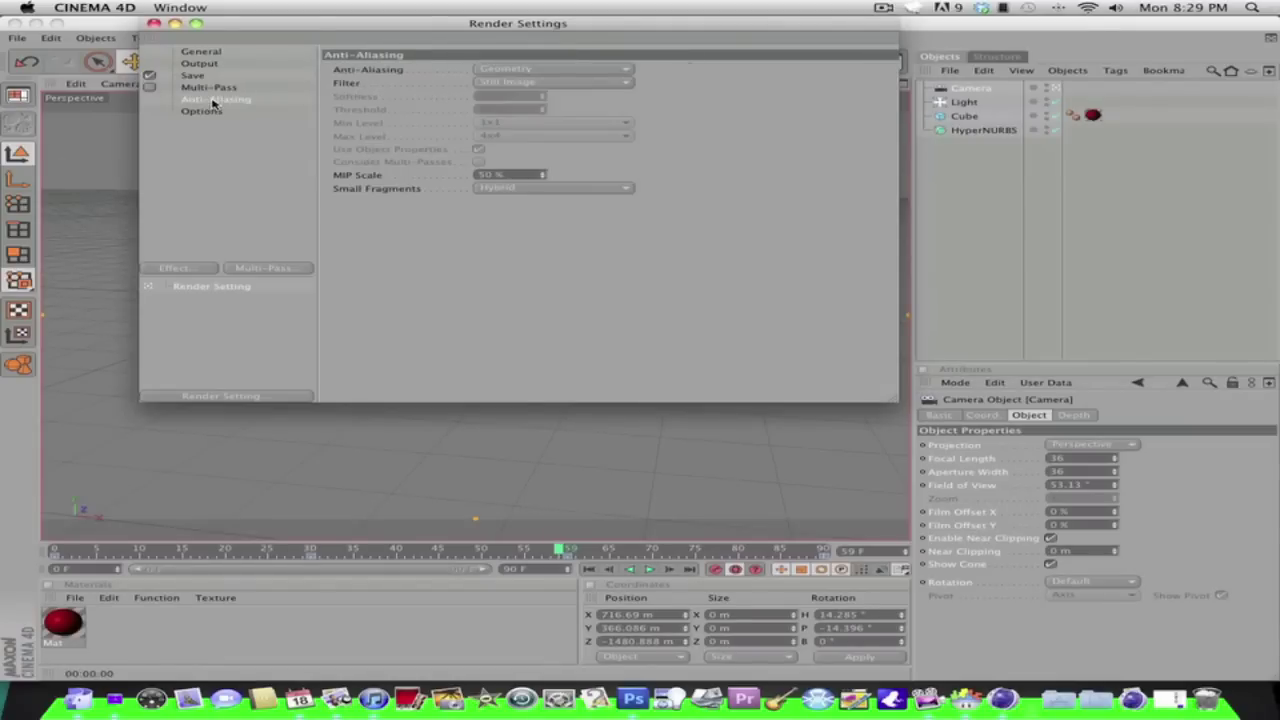
pyautogui.click(203, 111)
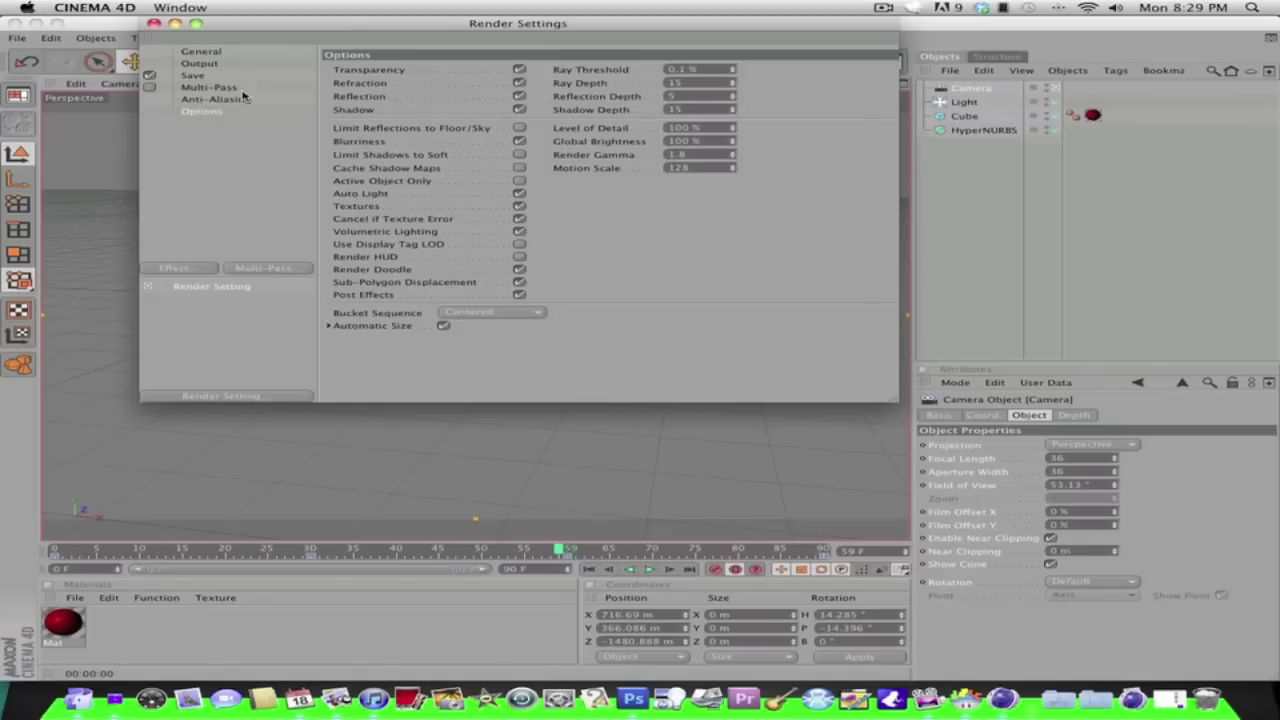
pyautogui.click(205, 64)
pyautogui.click(201, 52)
pyautogui.click(153, 23)
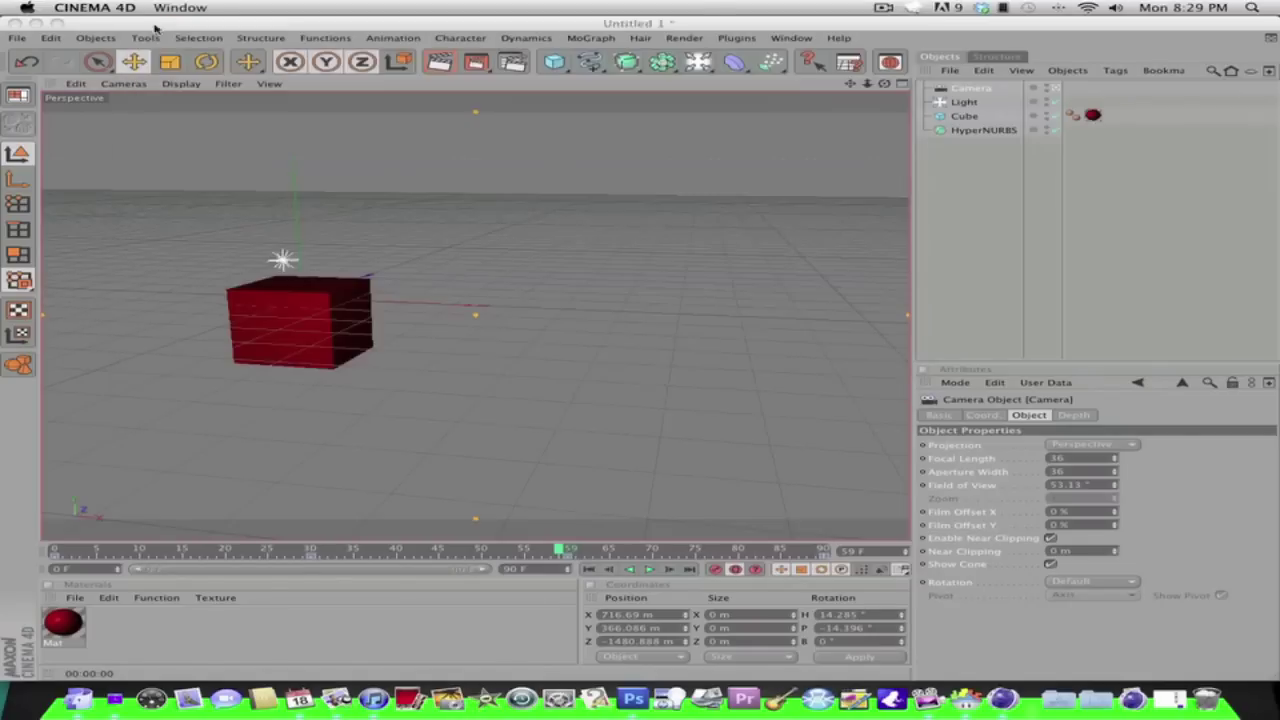
# Render all frames of the cube animation to the Picture Viewer and minimize the application windows to reveal the desktop
pyautogui.click(477, 61)
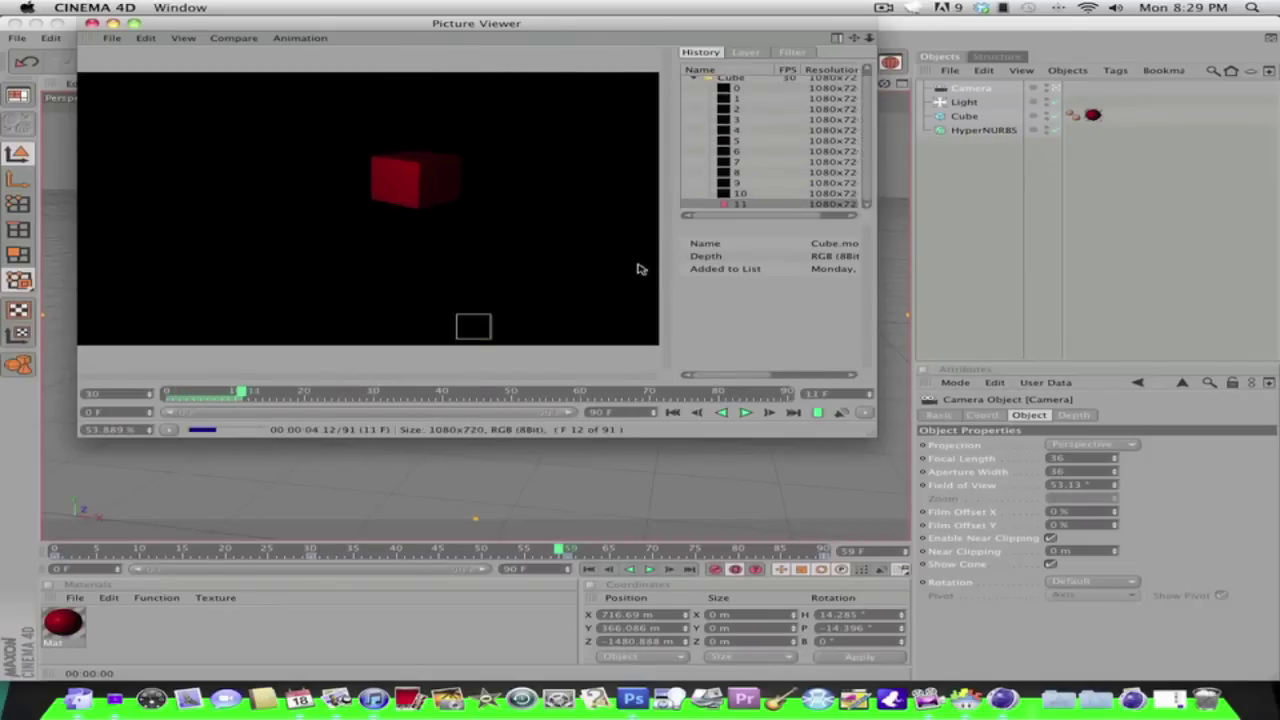
pyautogui.scroll(-1, 471, 129)
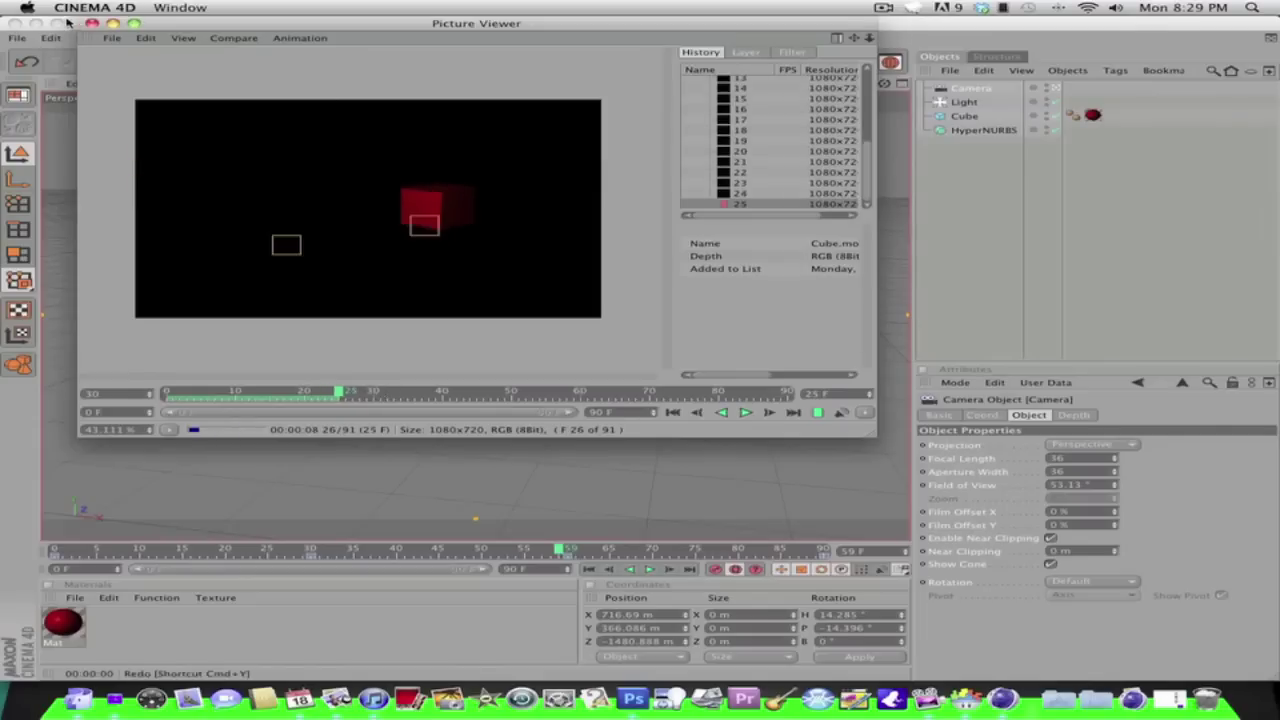
pyautogui.click(35, 22)
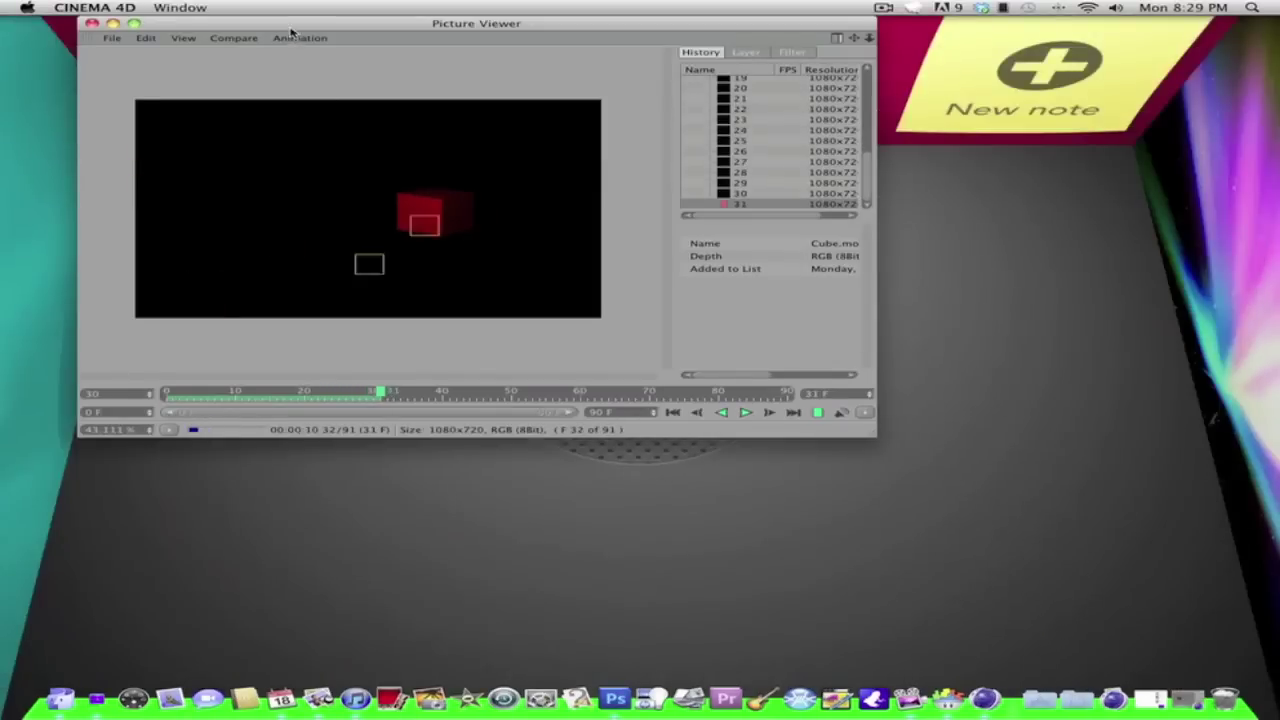
pyautogui.moveTo(289, 25); pyautogui.dragTo(251, 25)
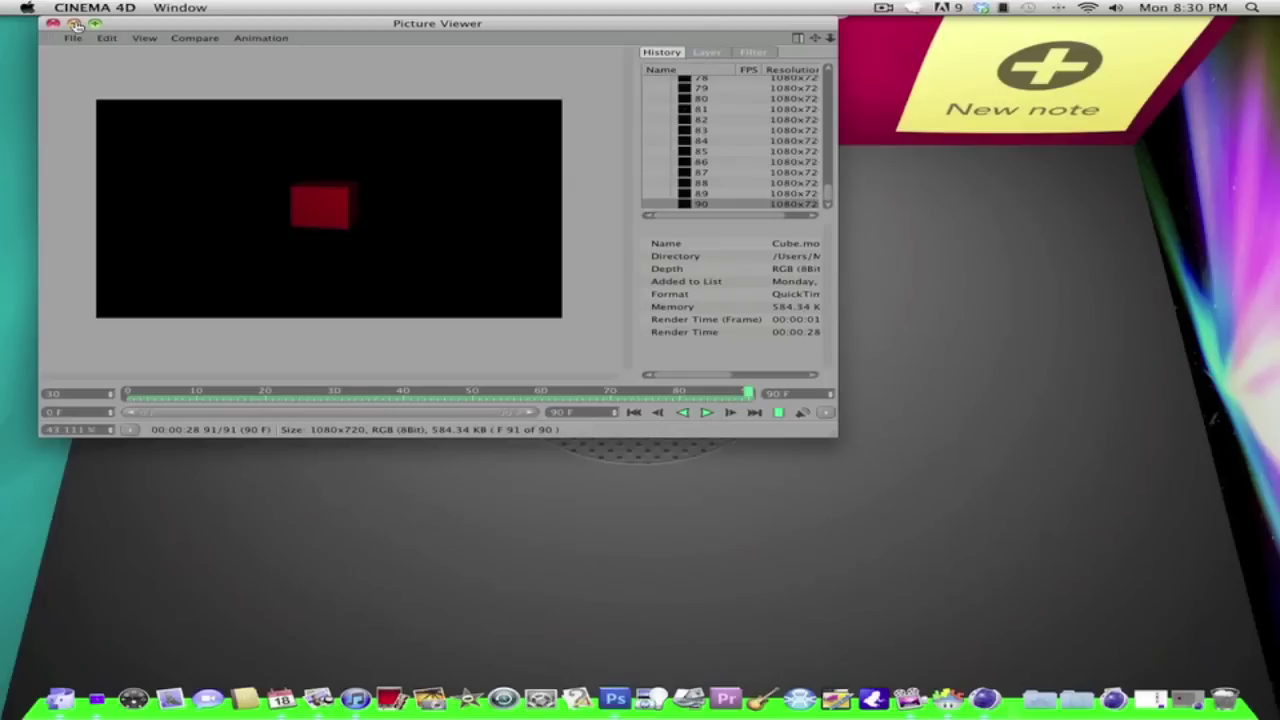
pyautogui.click(74, 23)
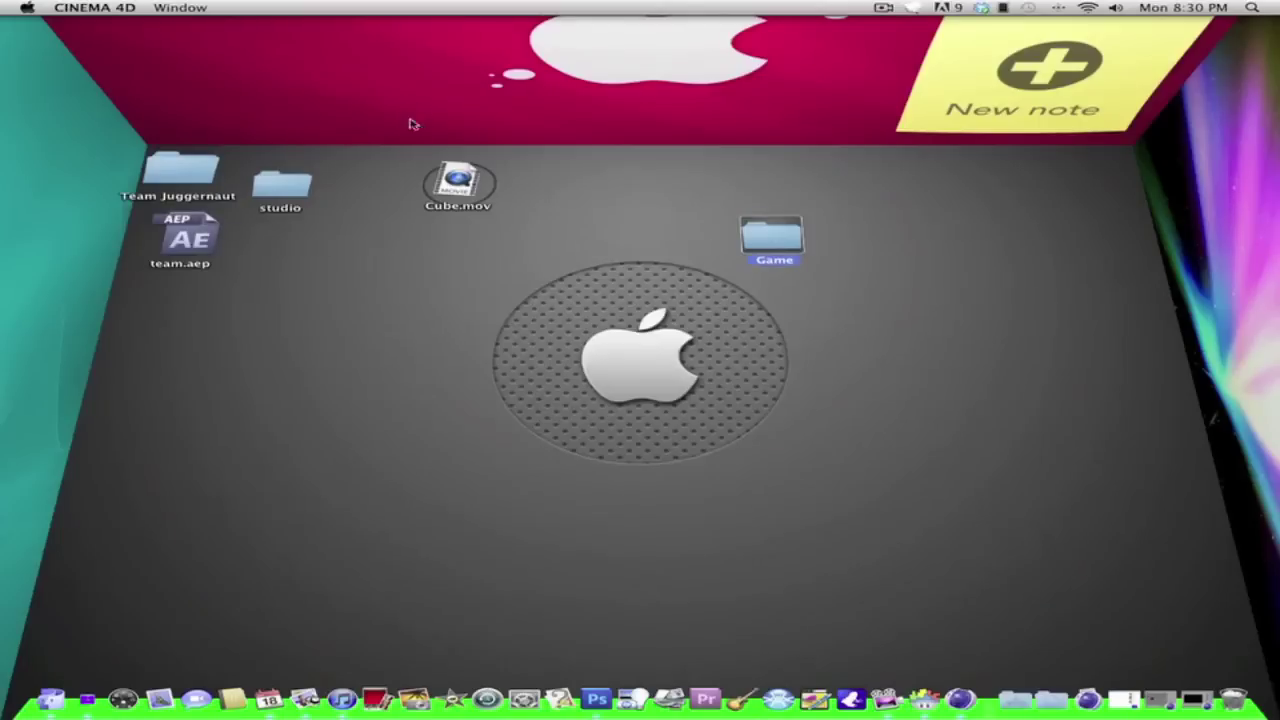
# Switch to Safari and upload Cube.mov from the Desktop to YouTube
pyautogui.click(74, 704)
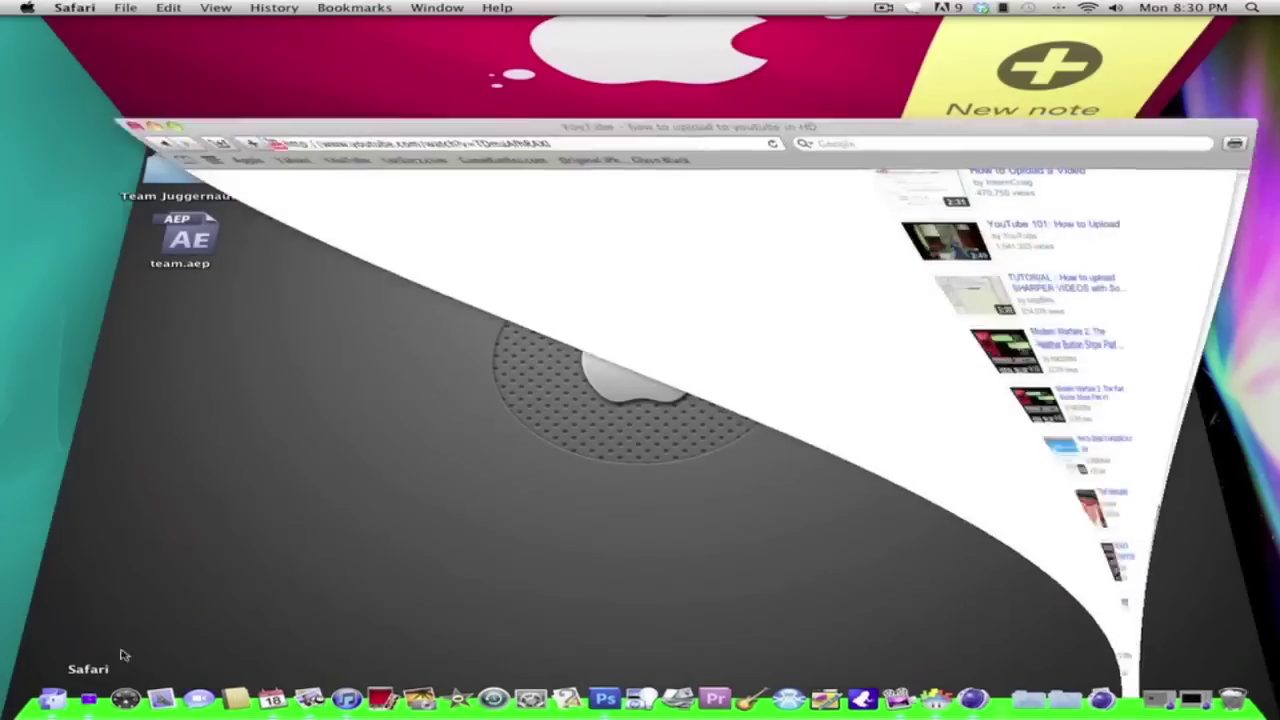
pyautogui.scroll(15, 521, 151)
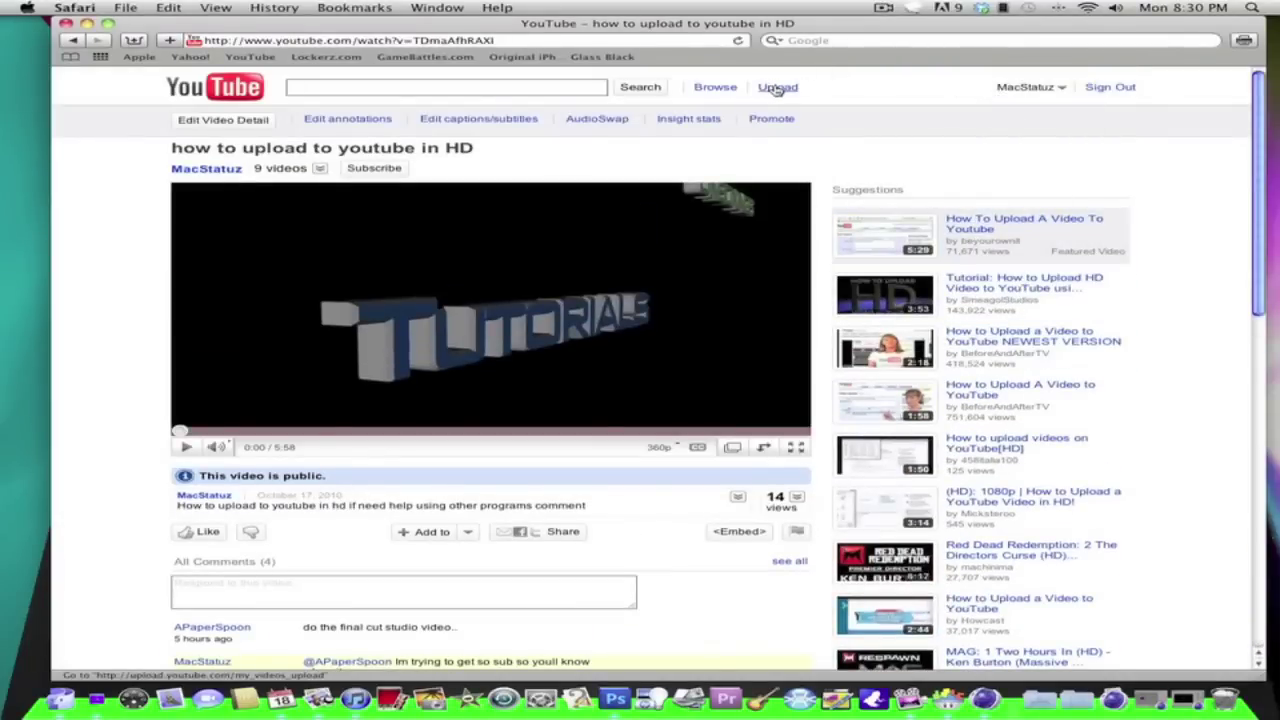
pyautogui.click(777, 88)
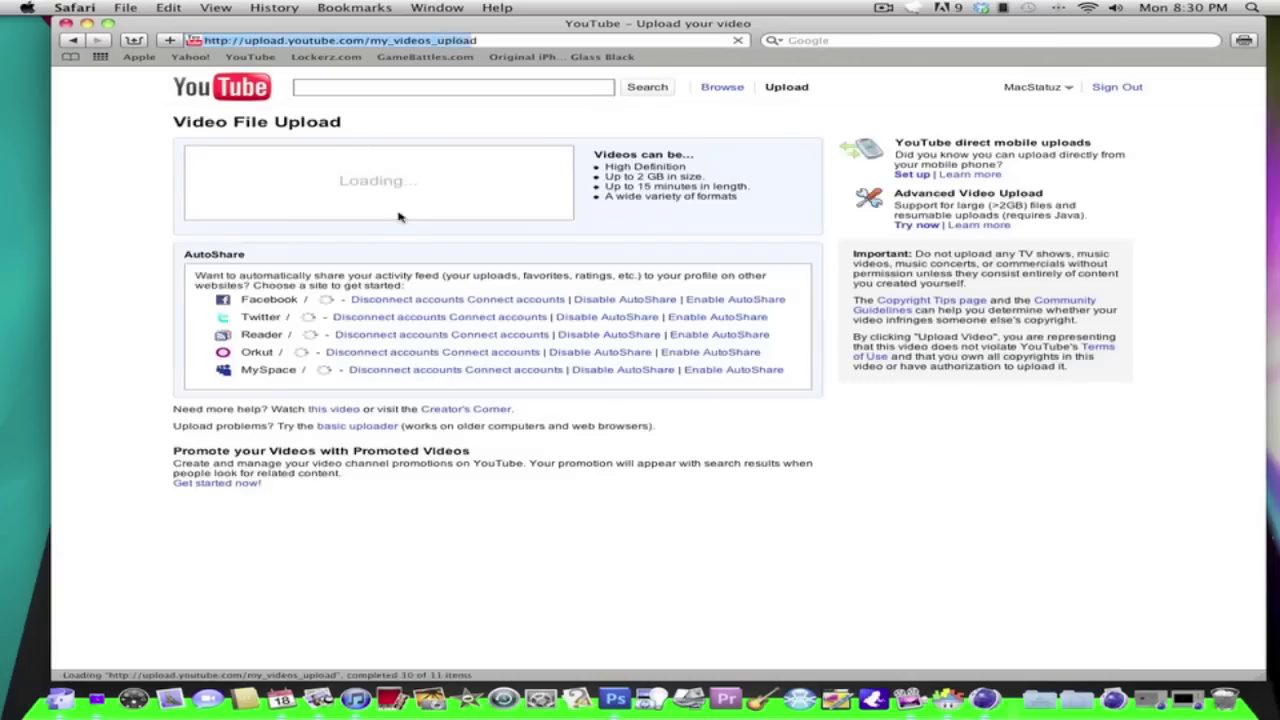
pyautogui.click(320, 185)
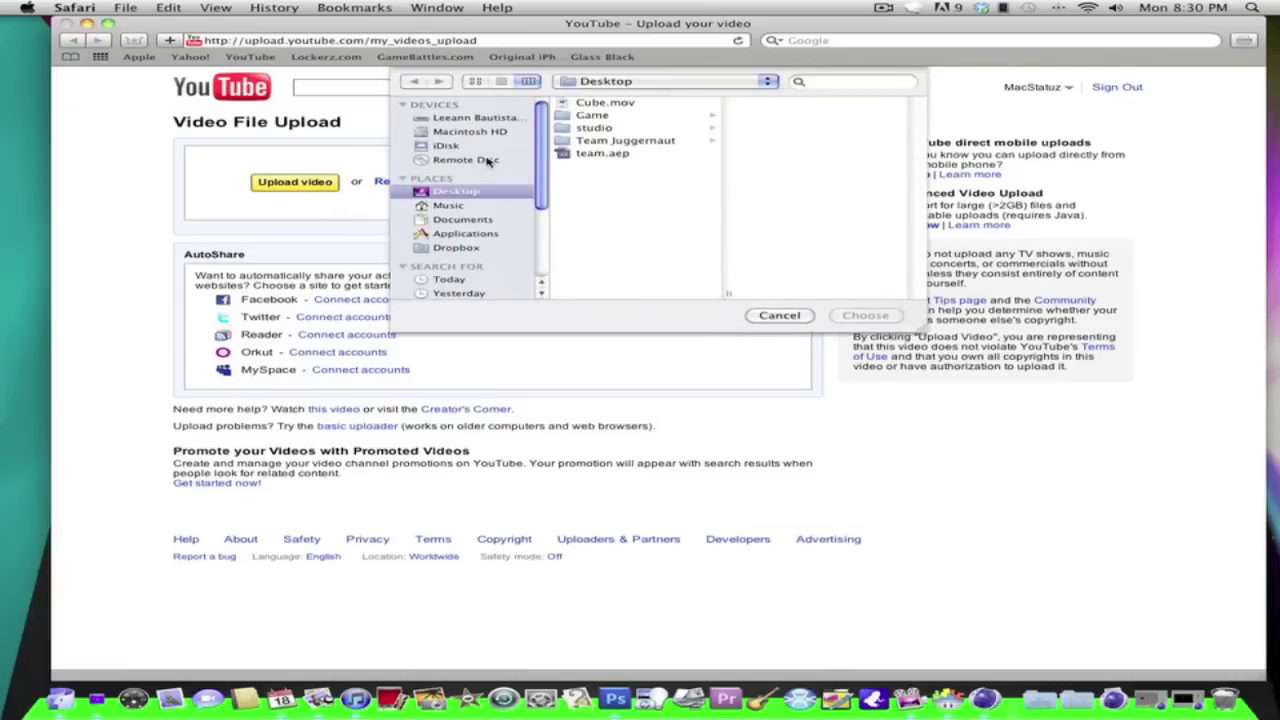
pyautogui.click(599, 104)
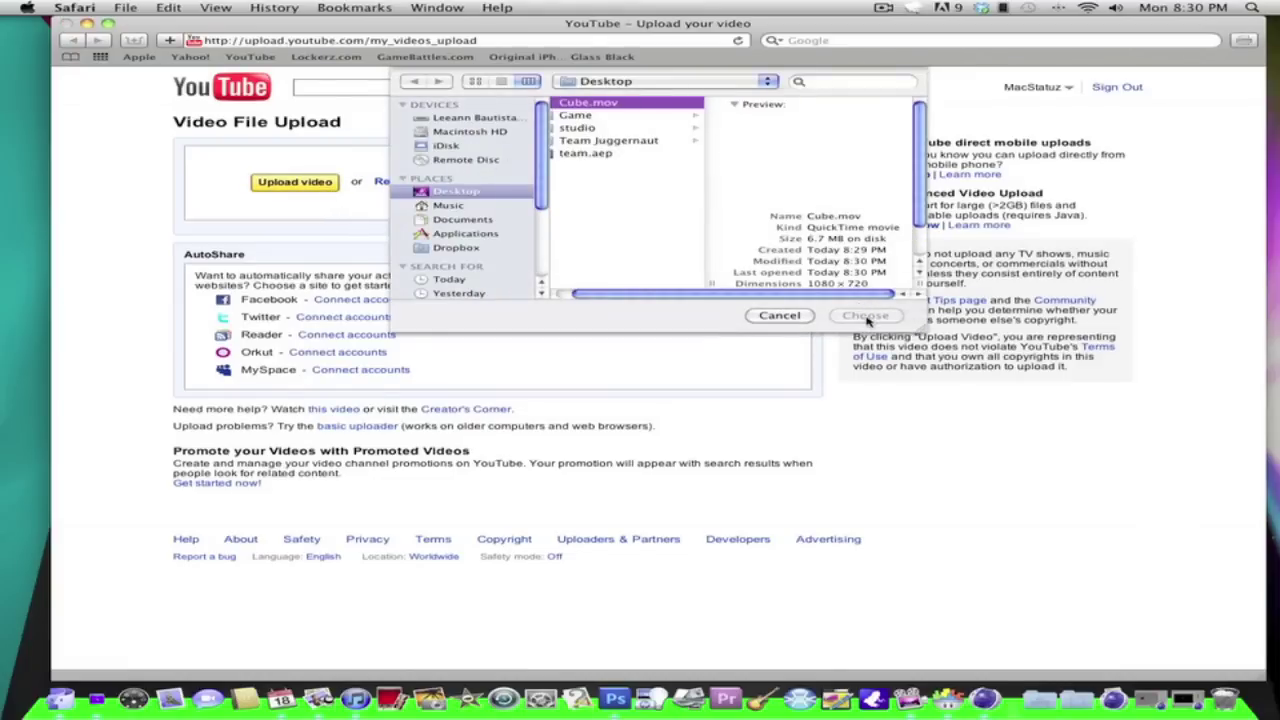
pyautogui.click(866, 316)
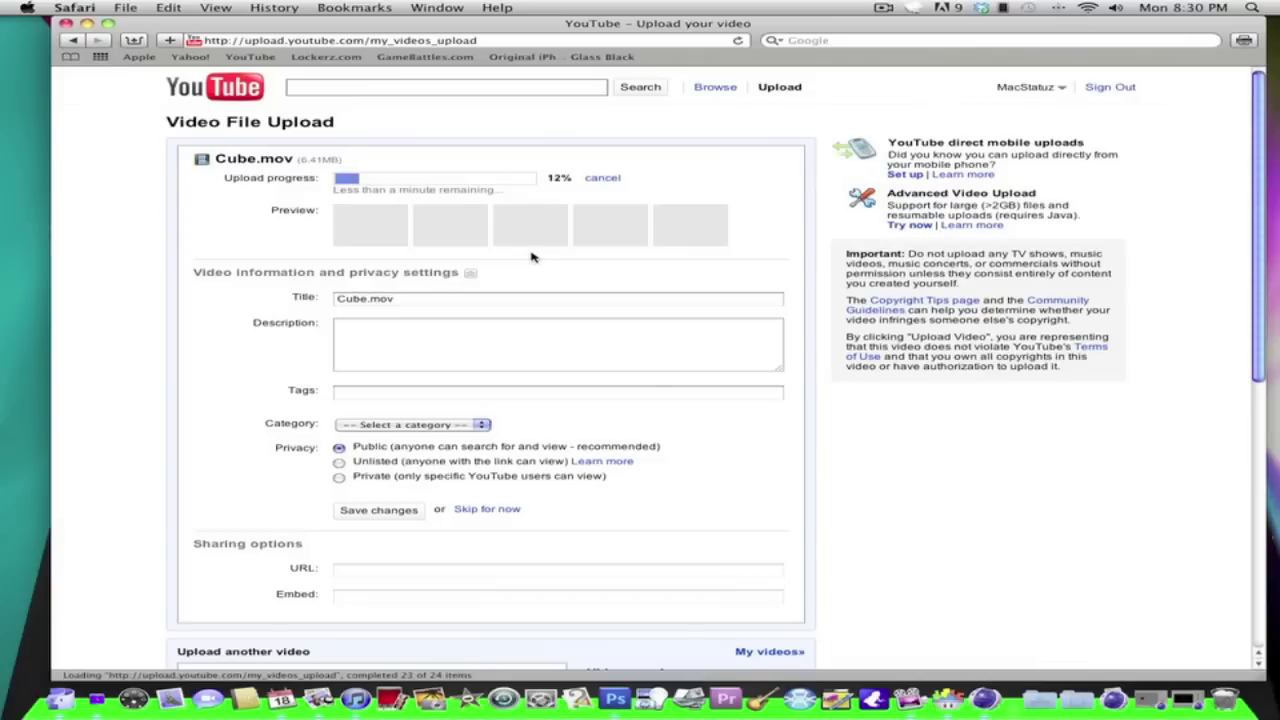
# Examine the title, description, tags and category fields of the upload form while Cube.mov uploads, leaving them unchanged
pyautogui.click(434, 299)
pyautogui.click(391, 325)
pyautogui.click(392, 393)
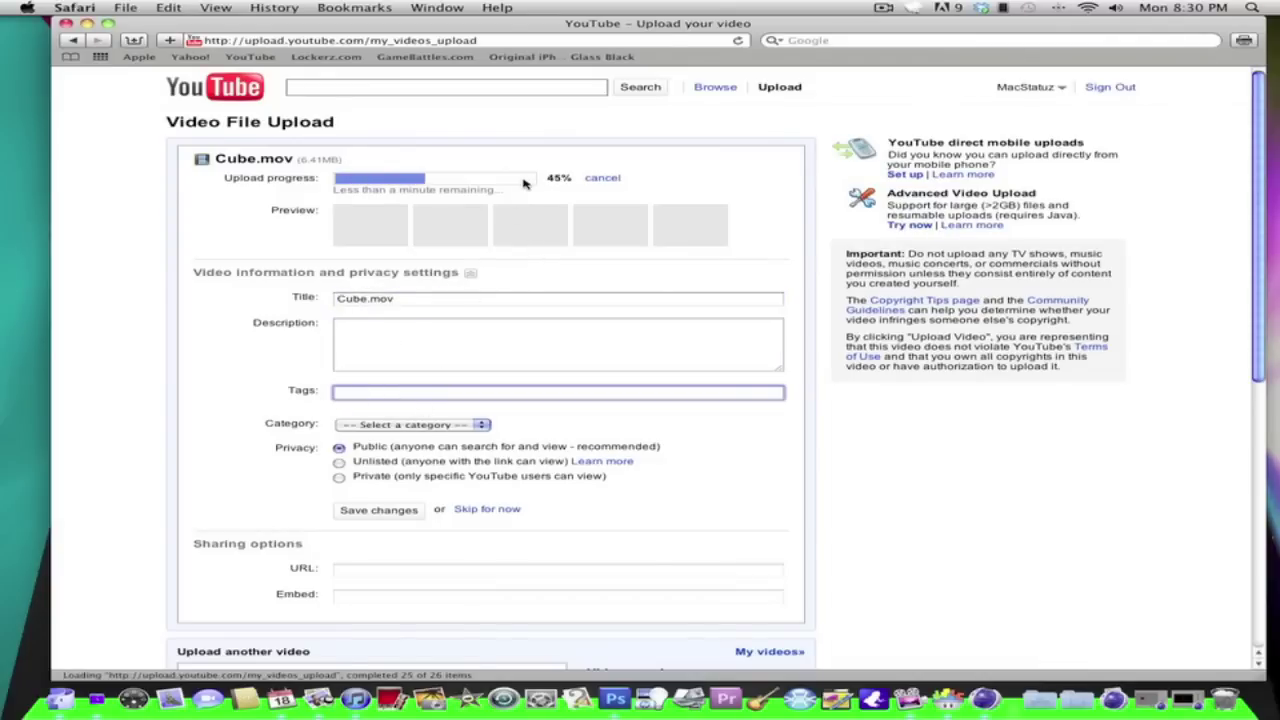
pyautogui.click(447, 427)
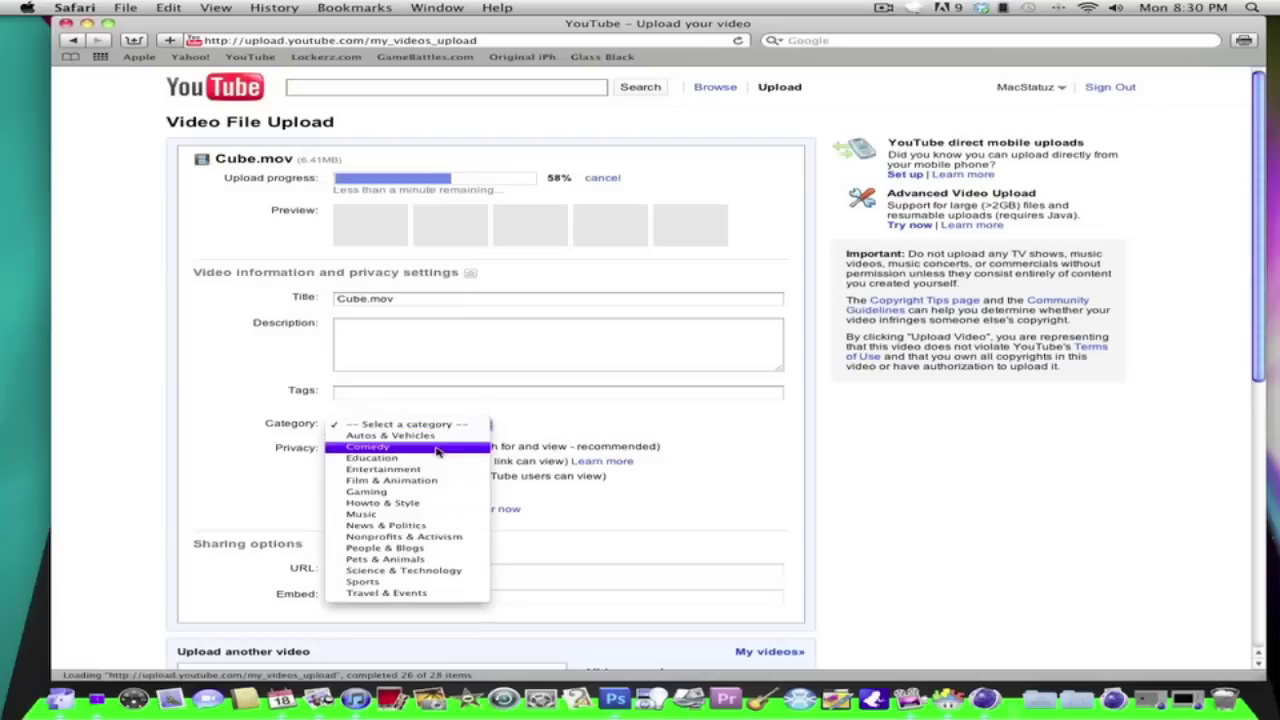
pyautogui.click(444, 388)
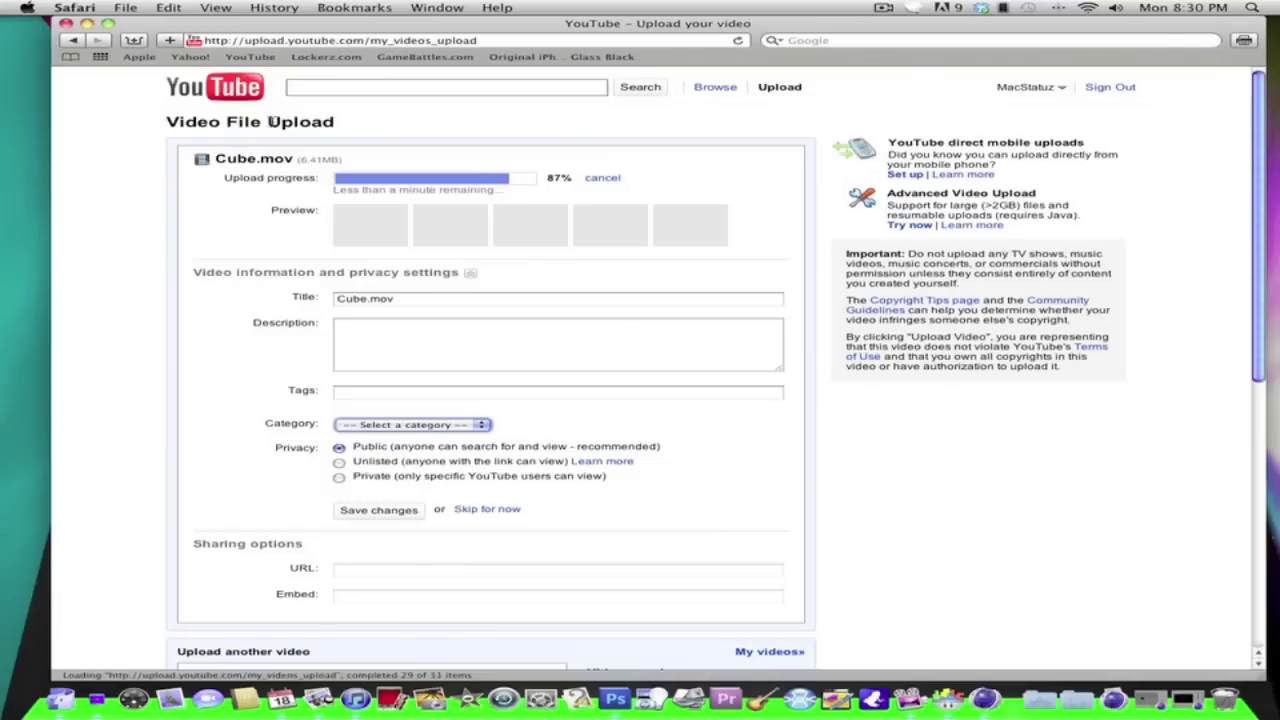
pyautogui.scroll(-3, 371, 480)
pyautogui.scroll(3, 365, 495)
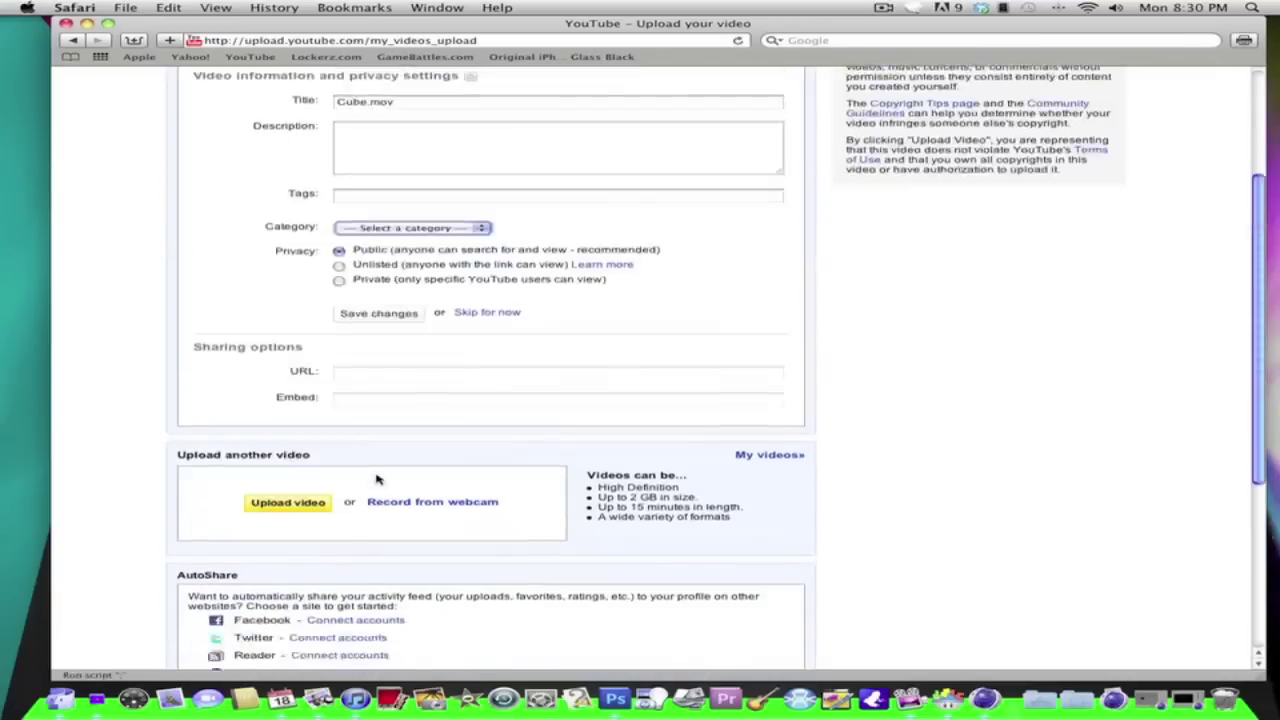
pyautogui.click(387, 360)
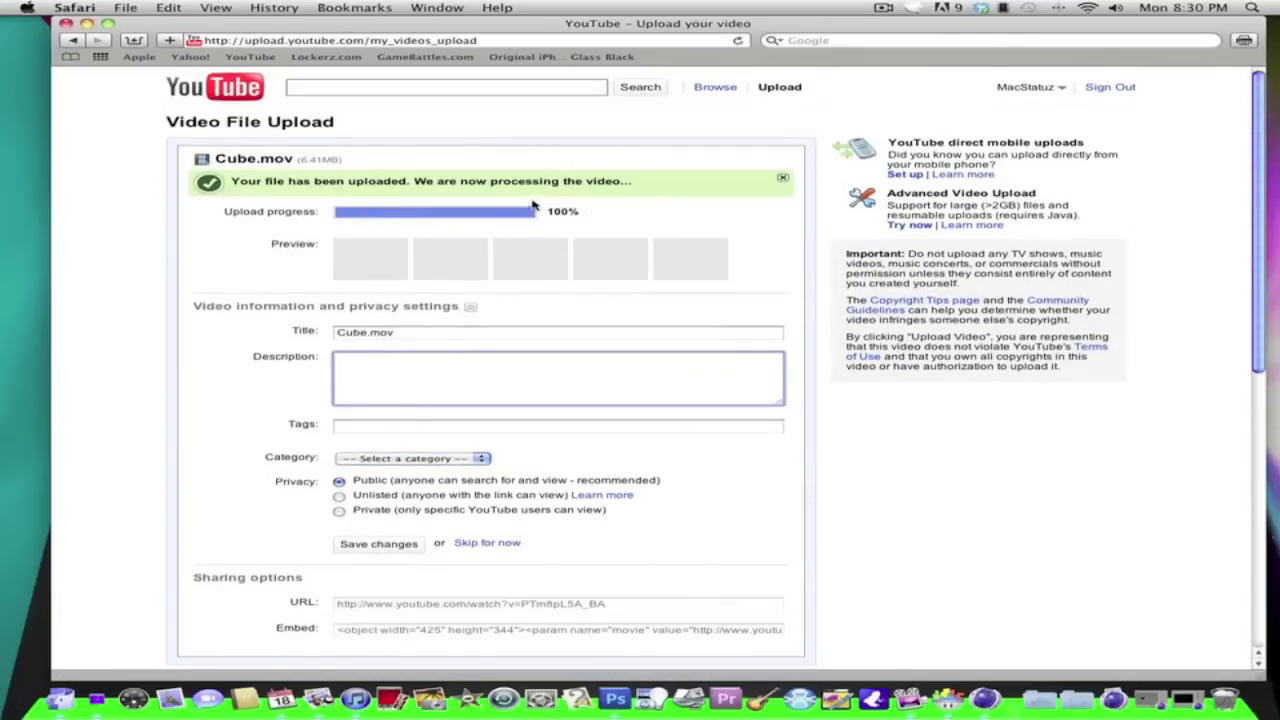
# Check the upload status message and expand the upload details of Cube.mov
pyautogui.click(236, 181)
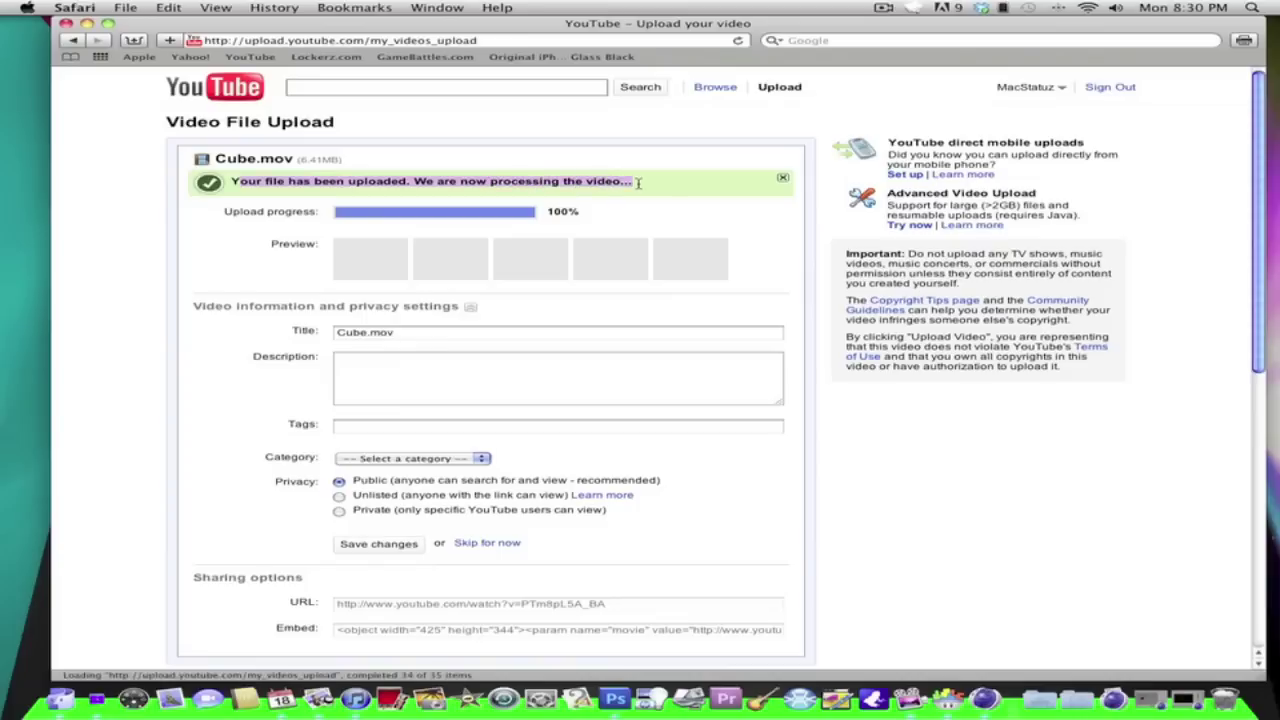
pyautogui.click(484, 338)
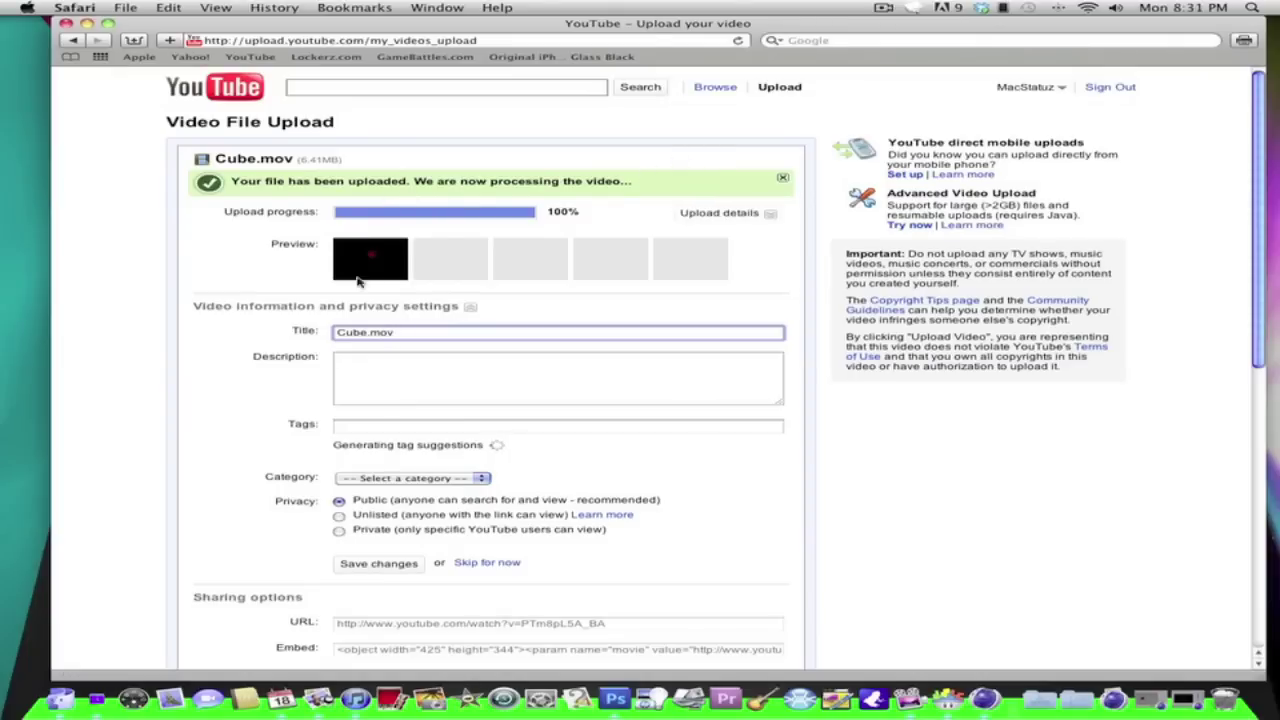
pyautogui.click(709, 214)
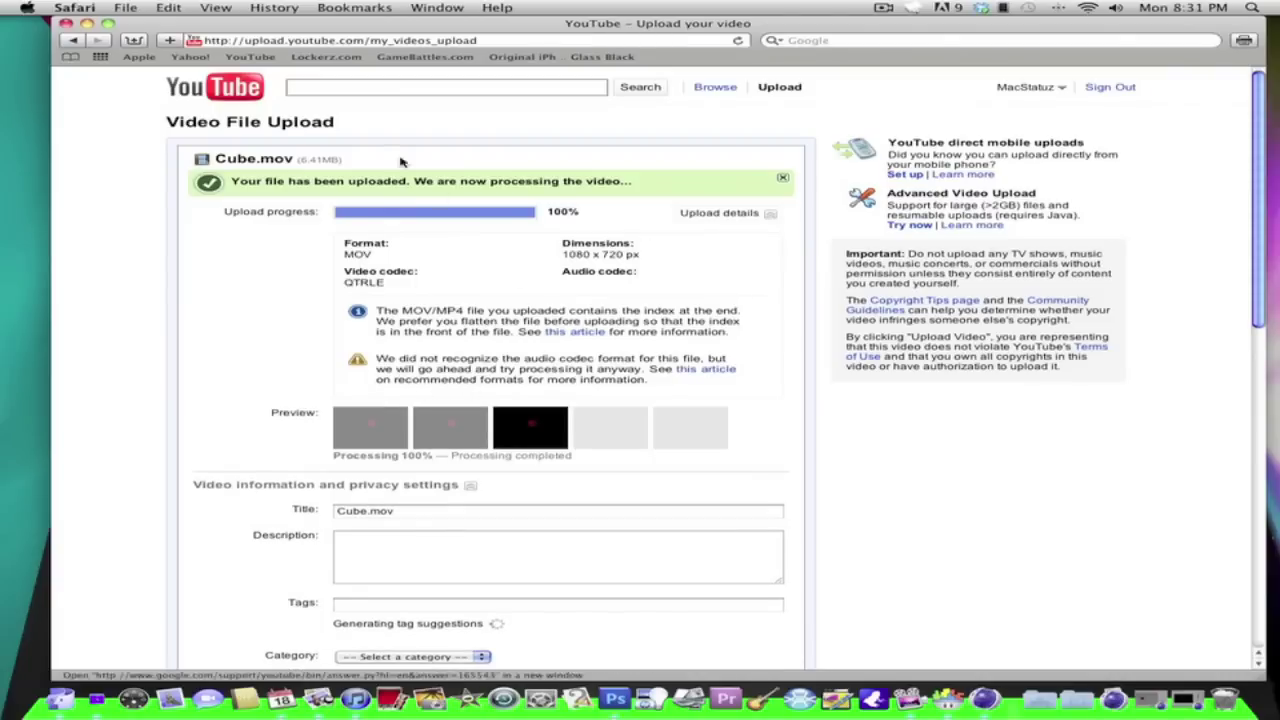
# Watch the uploaded Cube video from the account's My Videos list and show its playback quality options
pyautogui.click(245, 100)
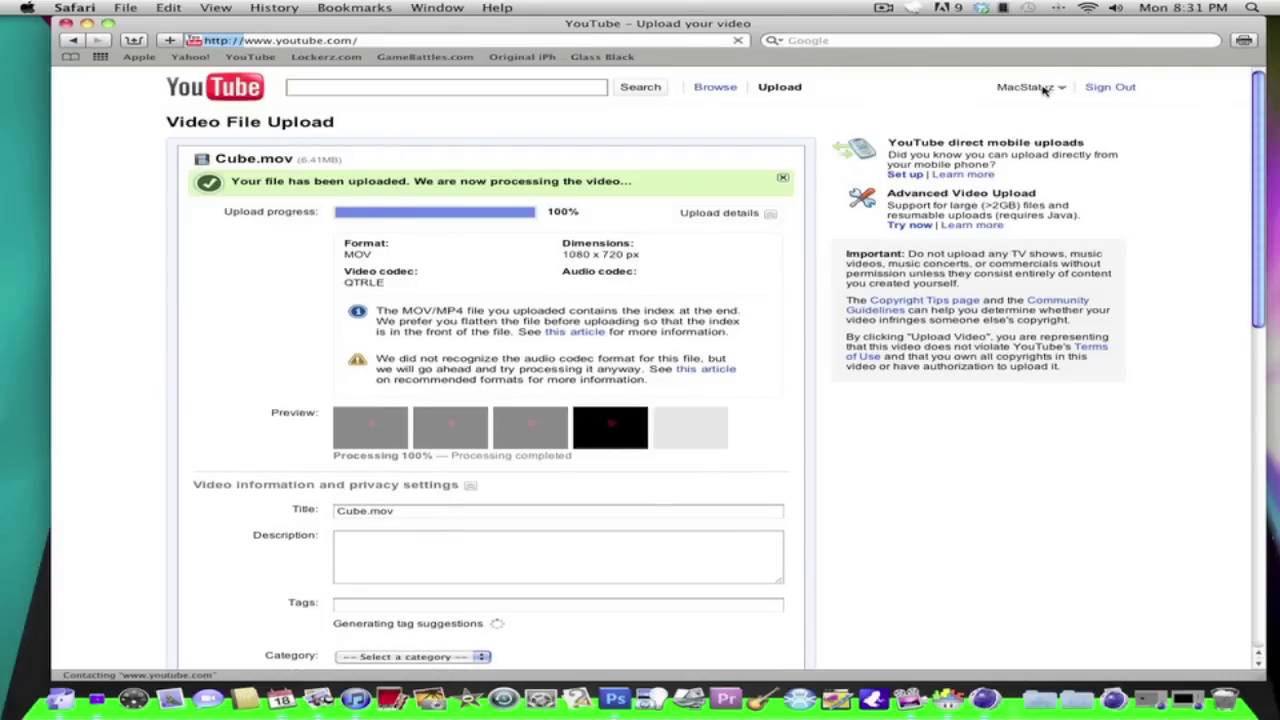
pyautogui.click(1043, 88)
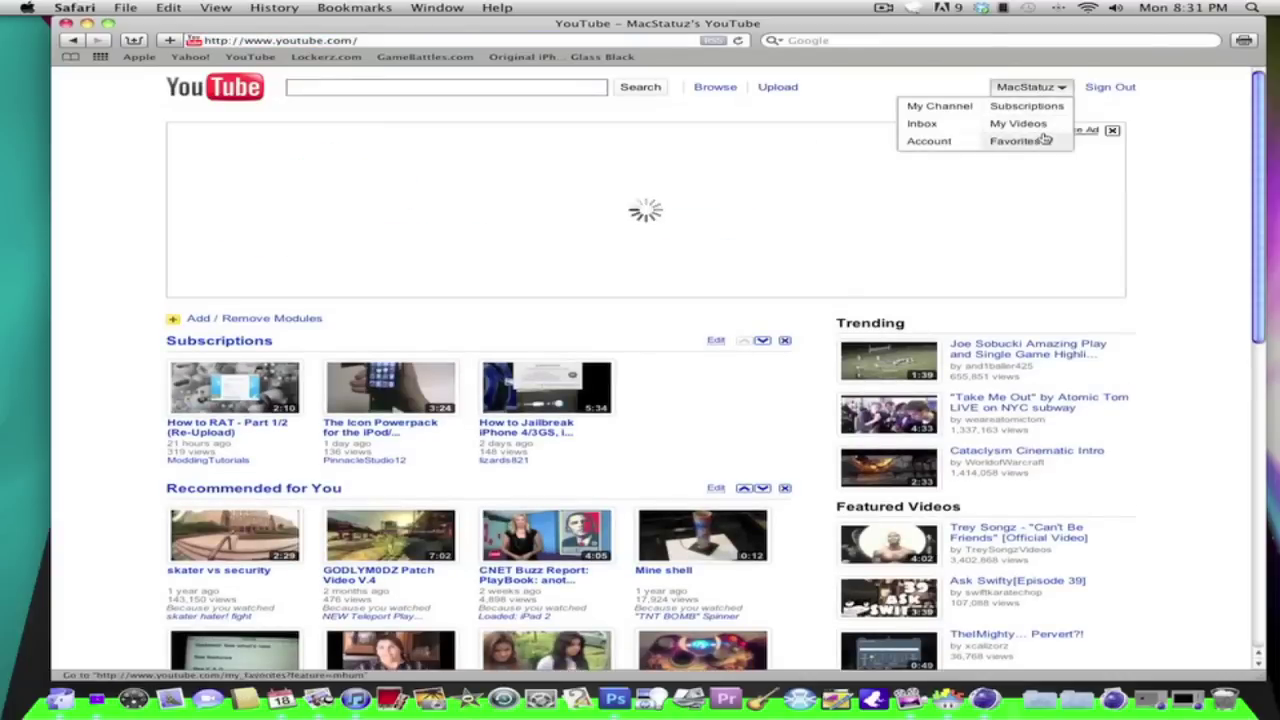
pyautogui.click(1020, 124)
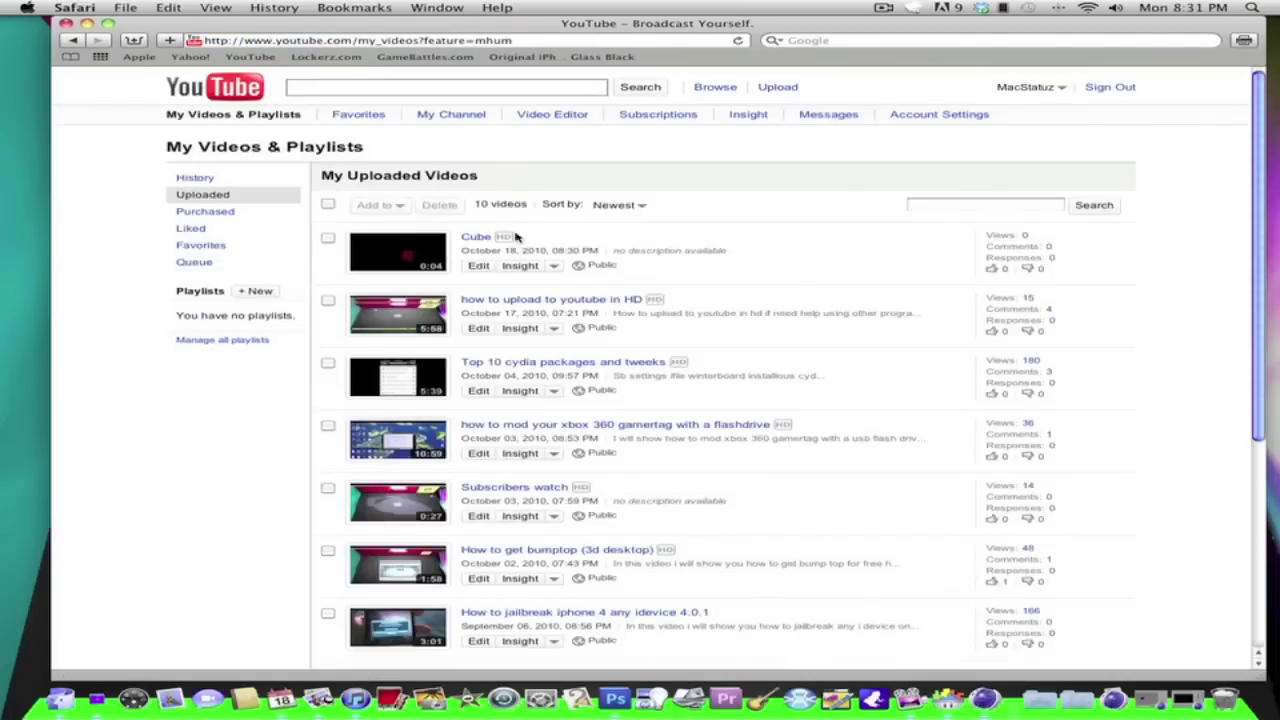
pyautogui.click(487, 236)
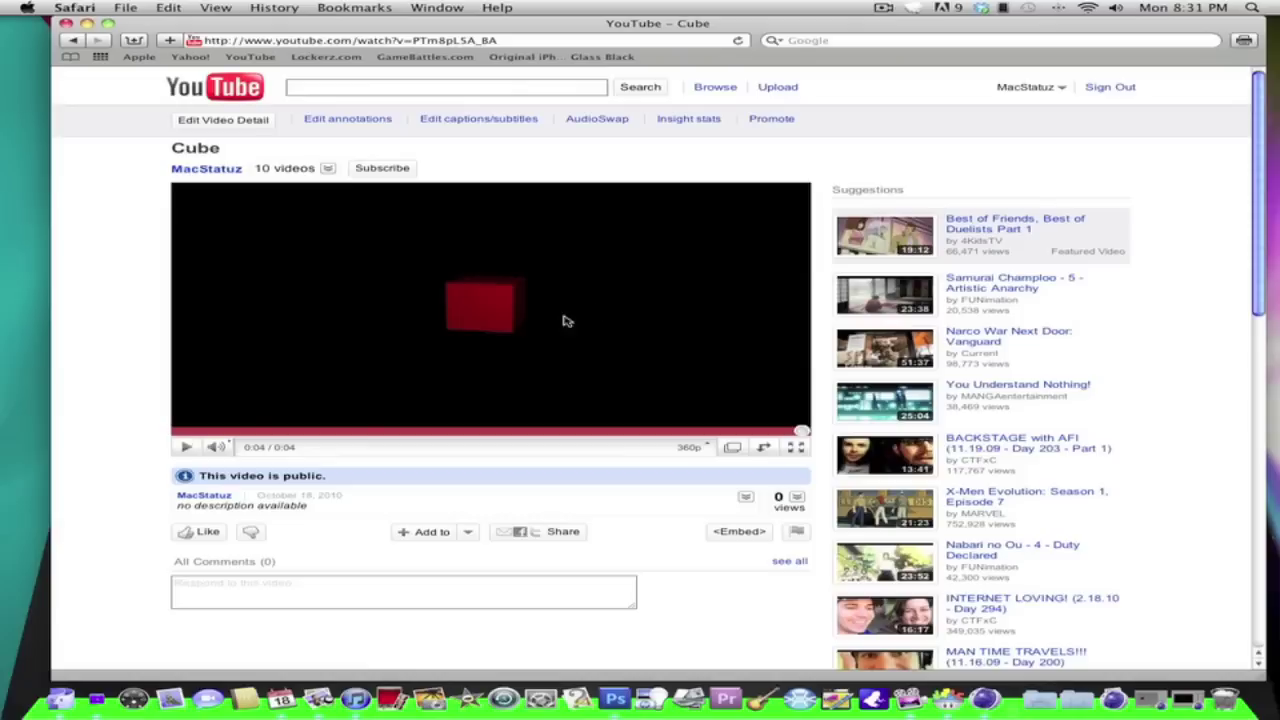
pyautogui.click(689, 447)
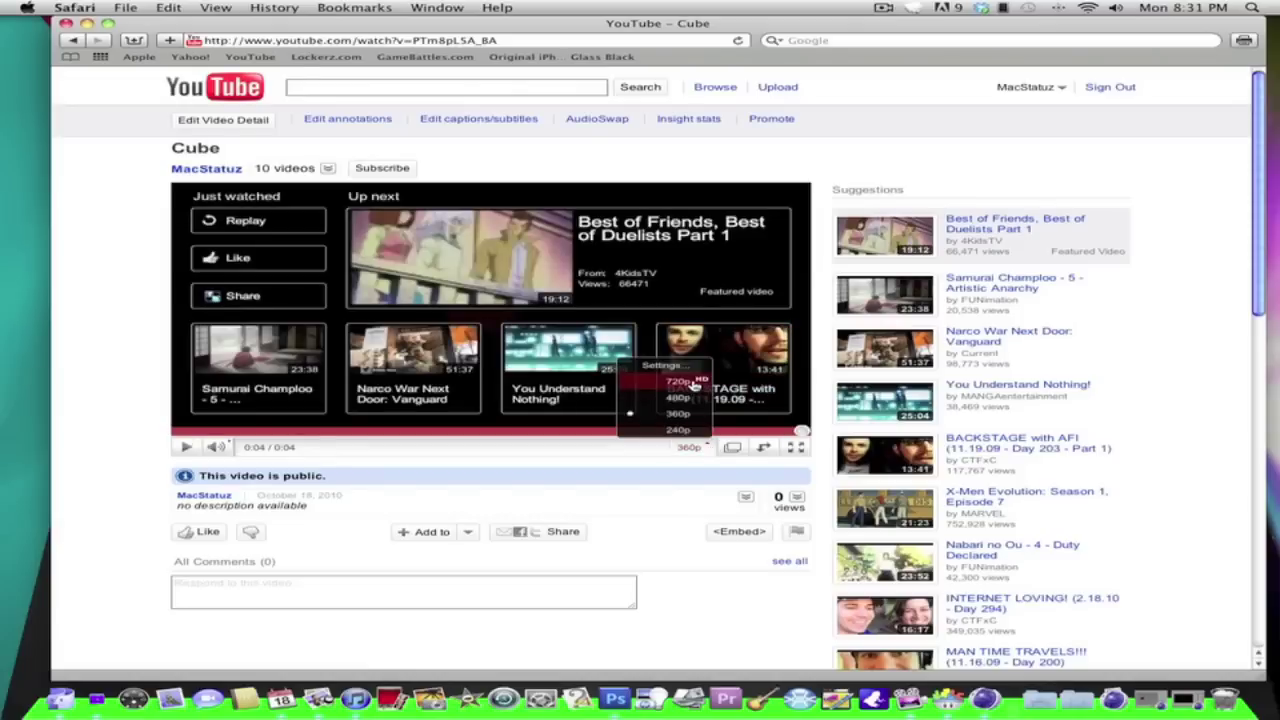
# Set the Cube video's playback quality to 720p HD and watch it play through
pyautogui.click(677, 386)
pyautogui.scroll(-2, 390, 386)
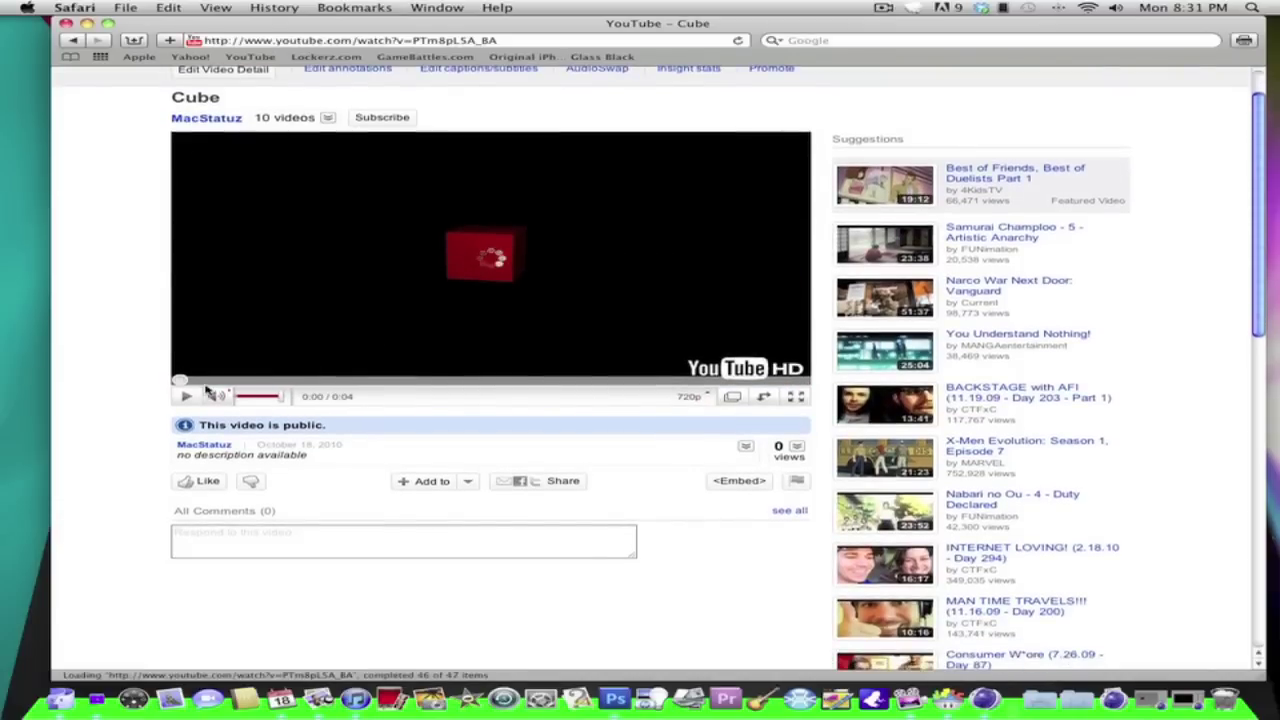
pyautogui.scroll(2, 684, 408)
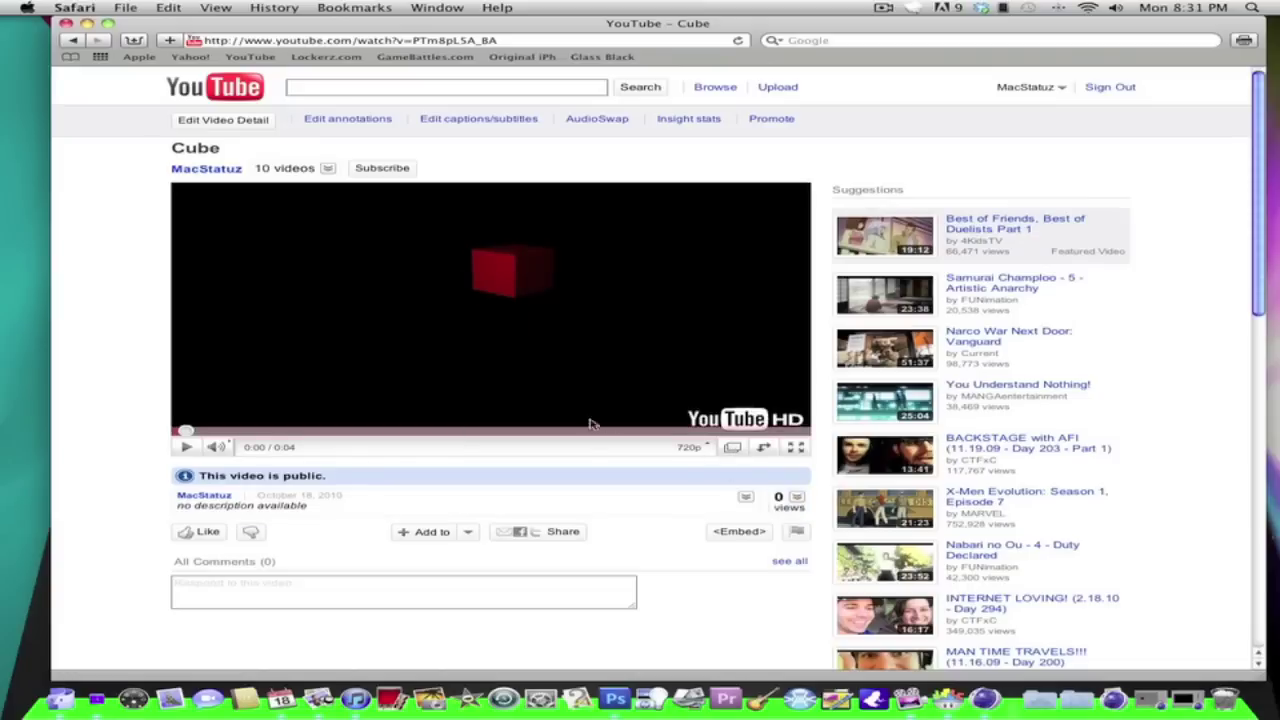
pyautogui.click(502, 393)
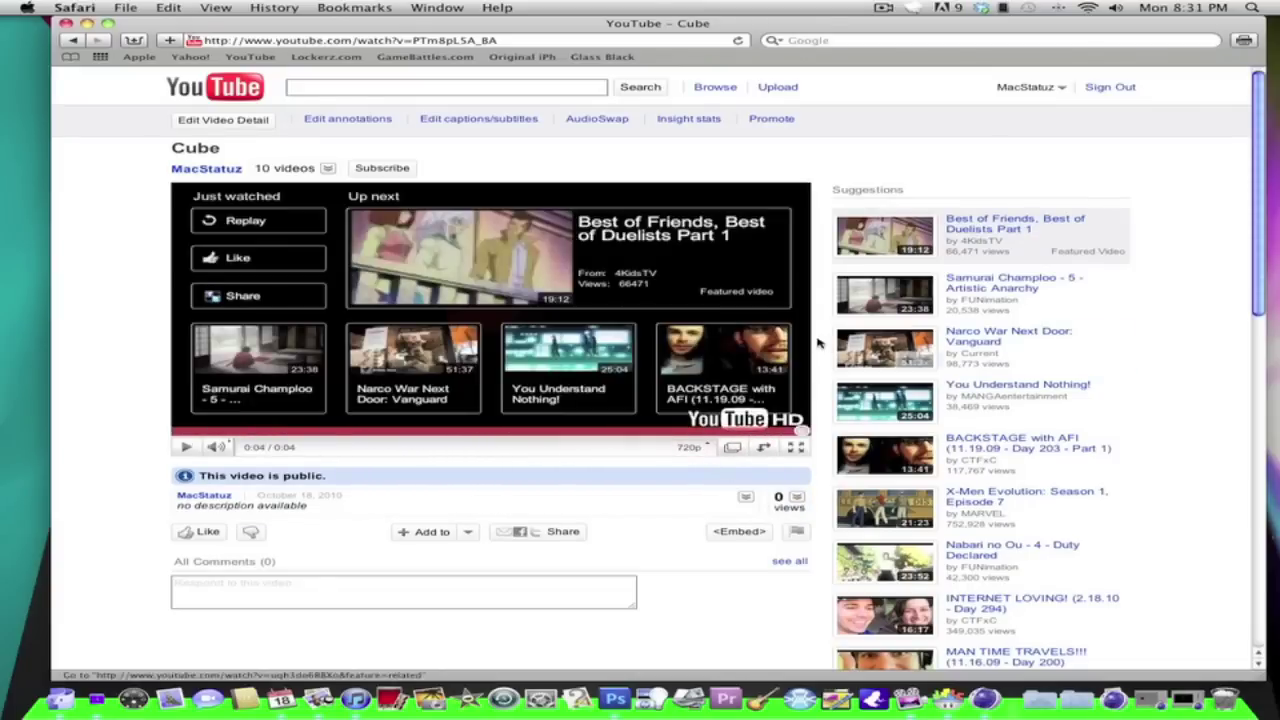
# Examine the Cube video's playback quality options again, keeping 720p HD selected
pyautogui.click(688, 447)
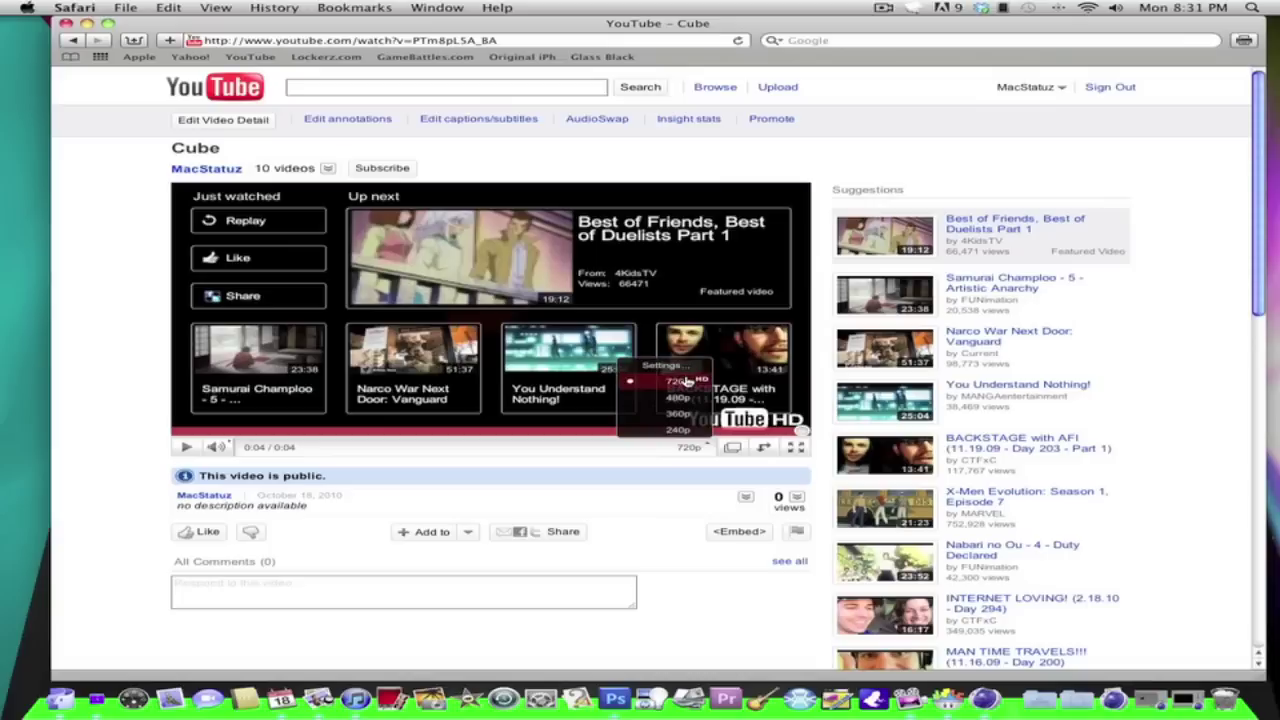
pyautogui.click(688, 382)
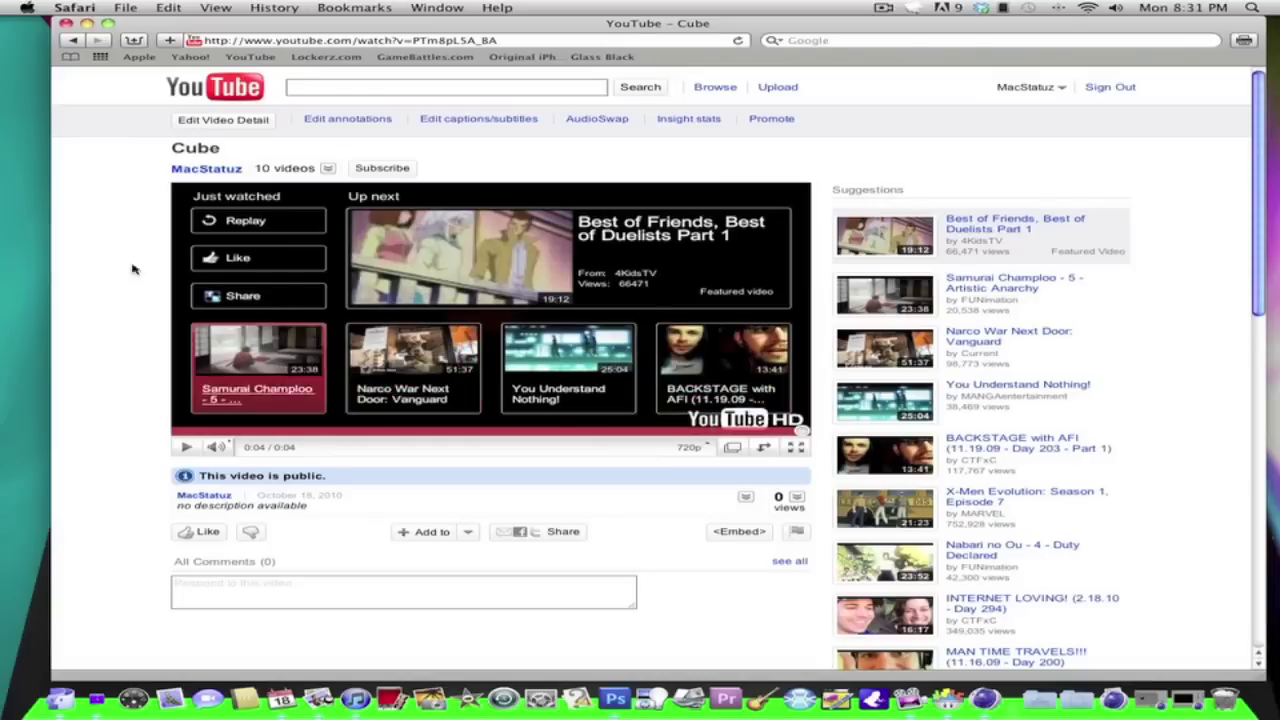
pyautogui.scroll(-1, 71, 221)
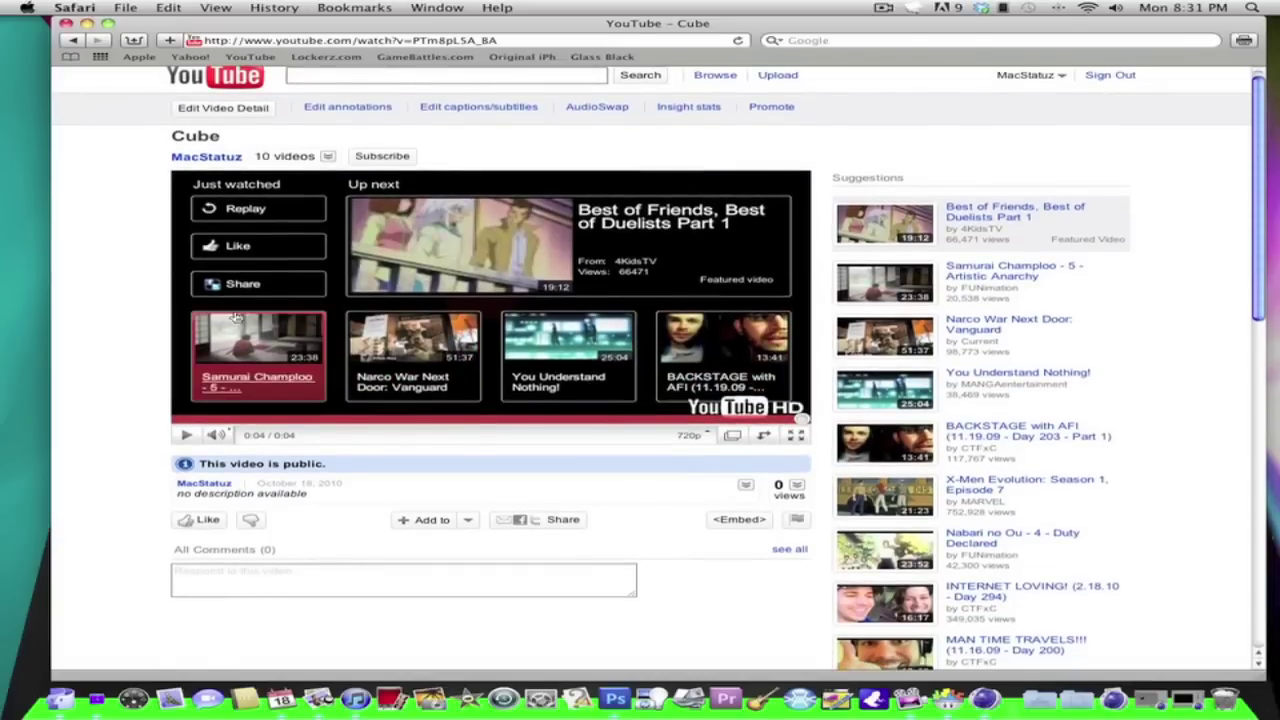
pyautogui.click(704, 442)
pyautogui.click(700, 438)
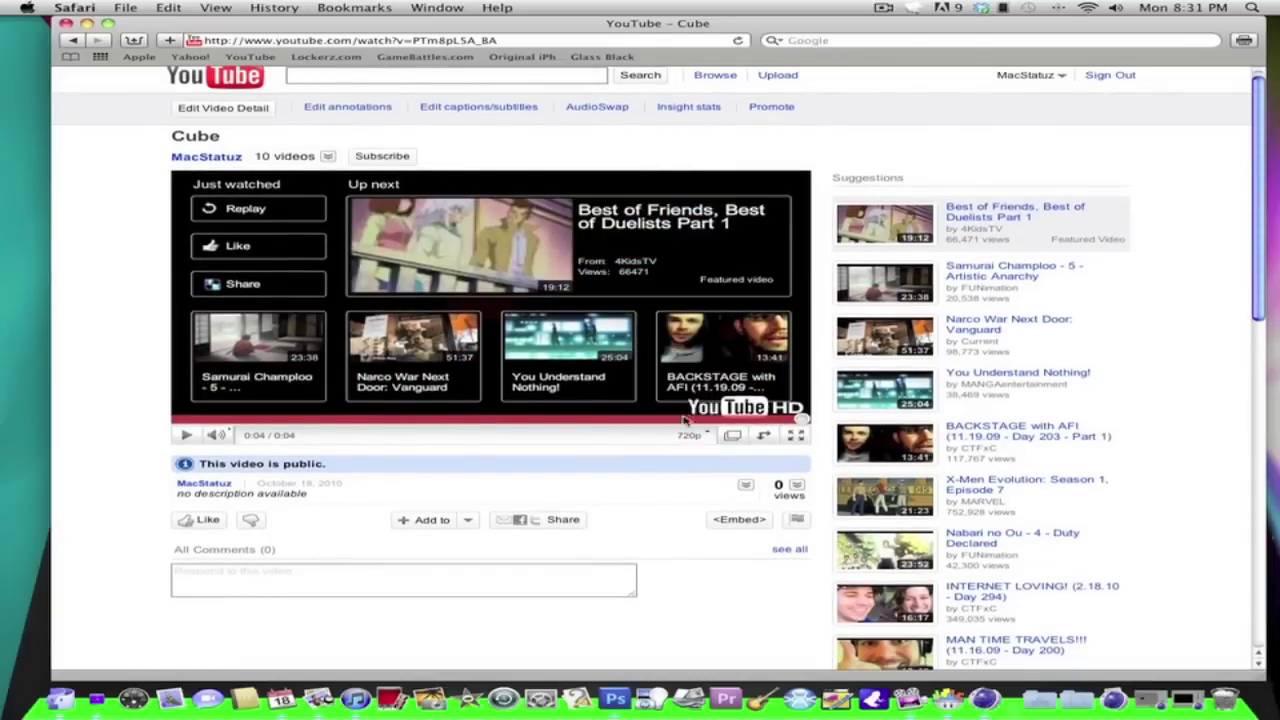
pyautogui.click(696, 437)
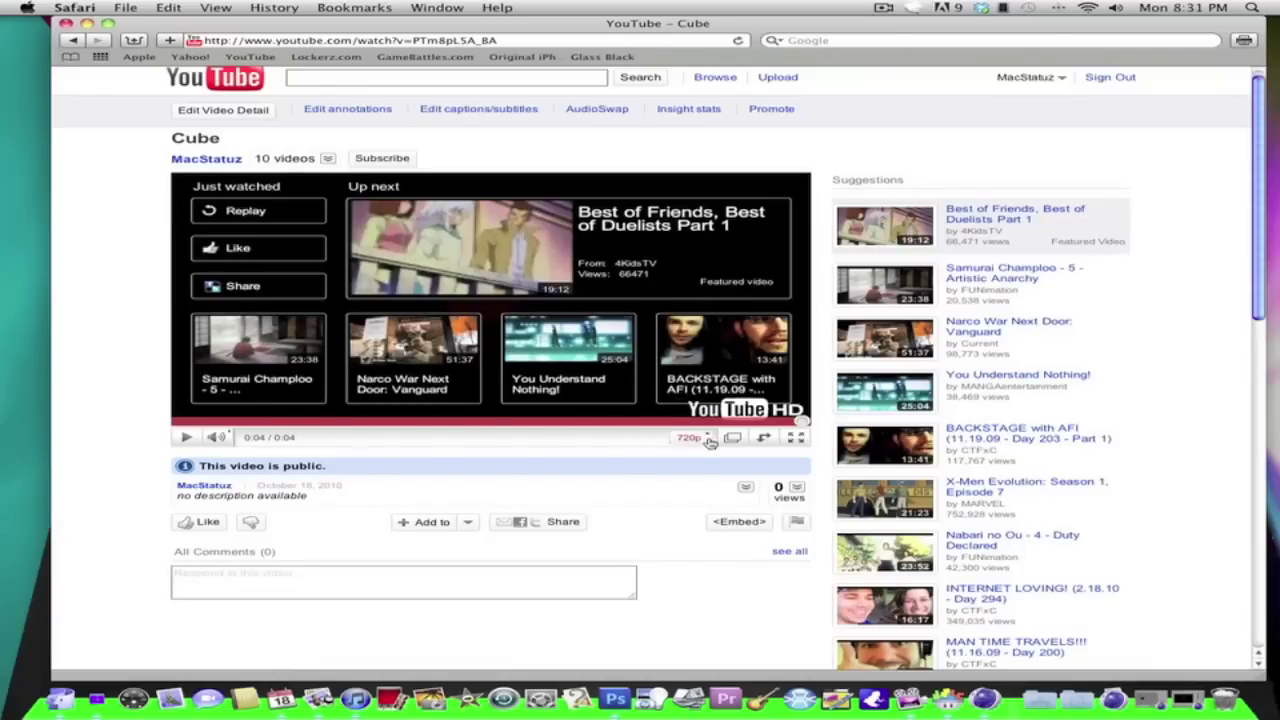
pyautogui.click(700, 436)
pyautogui.click(700, 436)
pyautogui.click(700, 437)
# Leave the Cube video and go to the YouTube home page
pyautogui.click(225, 84)
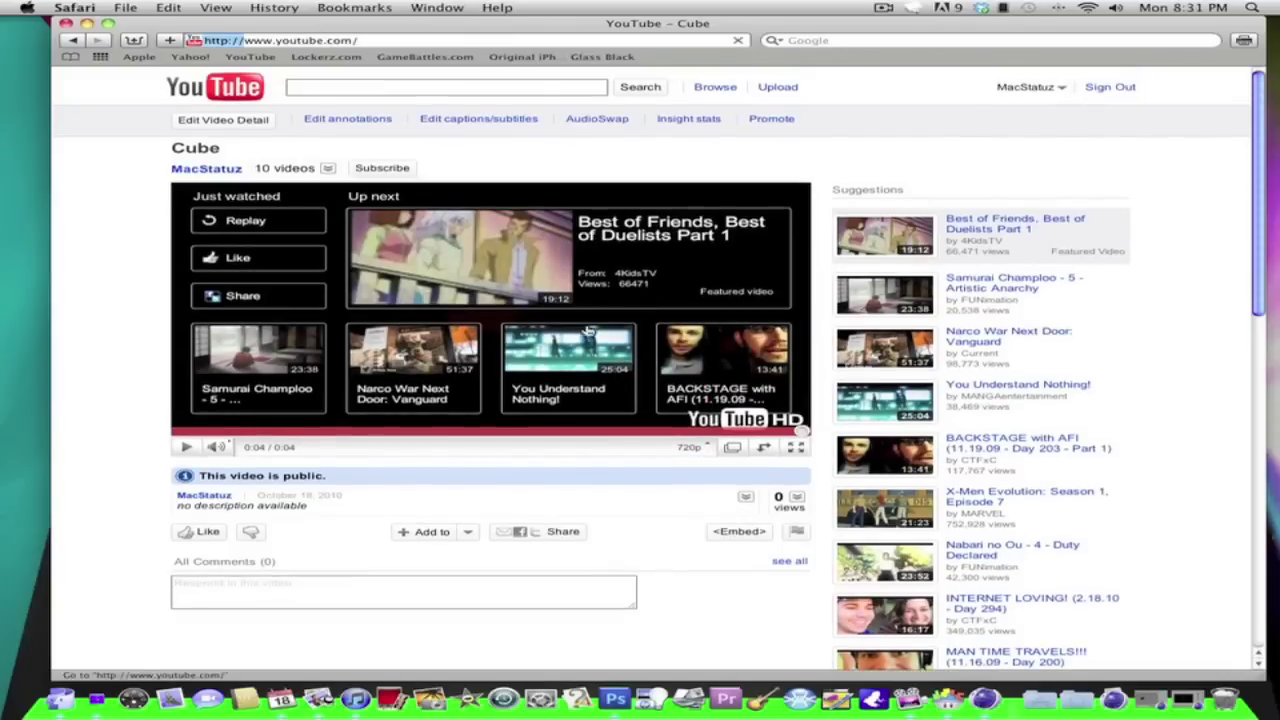